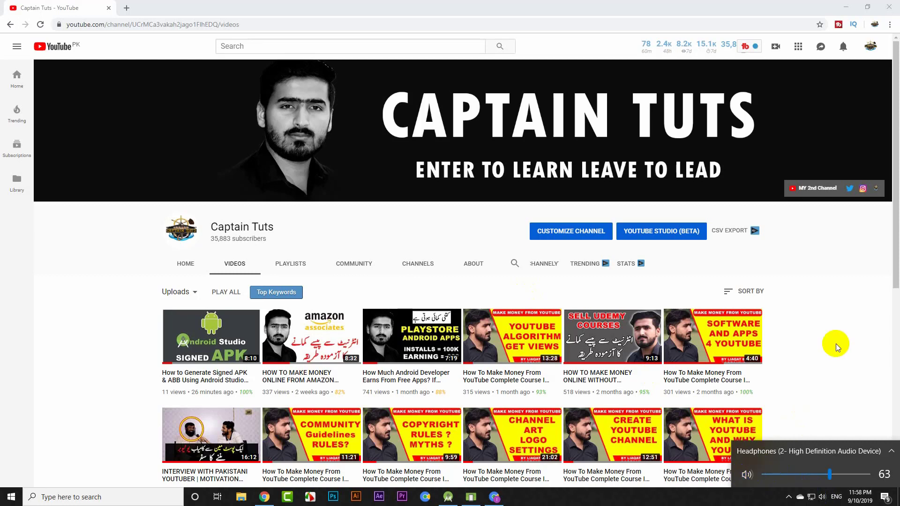
Step: Open a Chrome window under another profile and search Google for 'play store console'
click(836, 344)
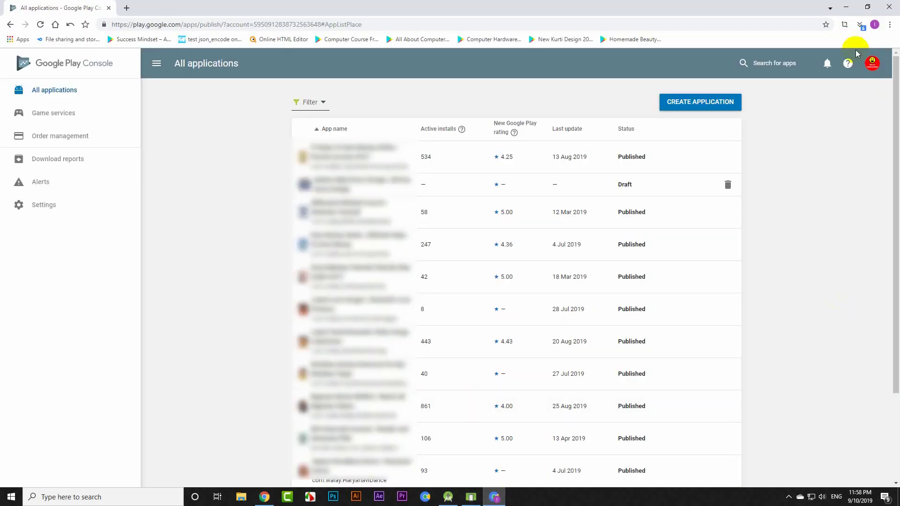
click(494, 497)
click(876, 26)
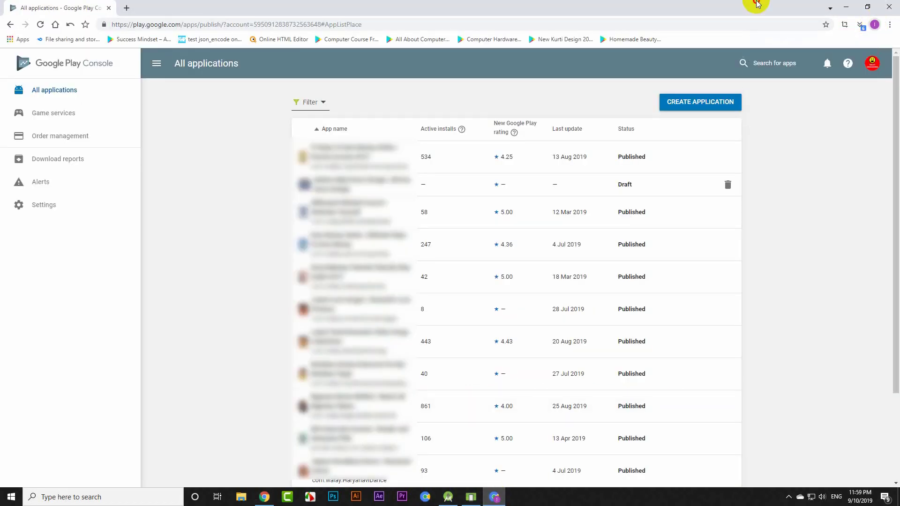
click(803, 287)
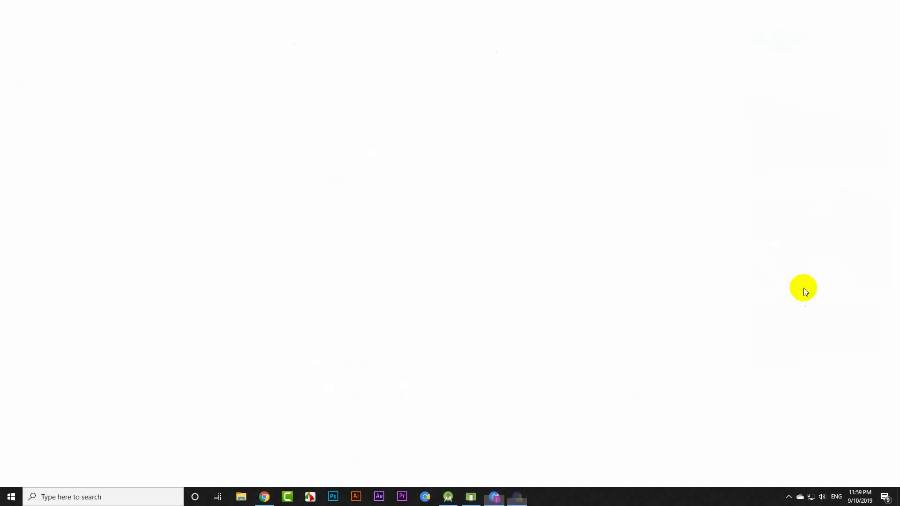
text(p)
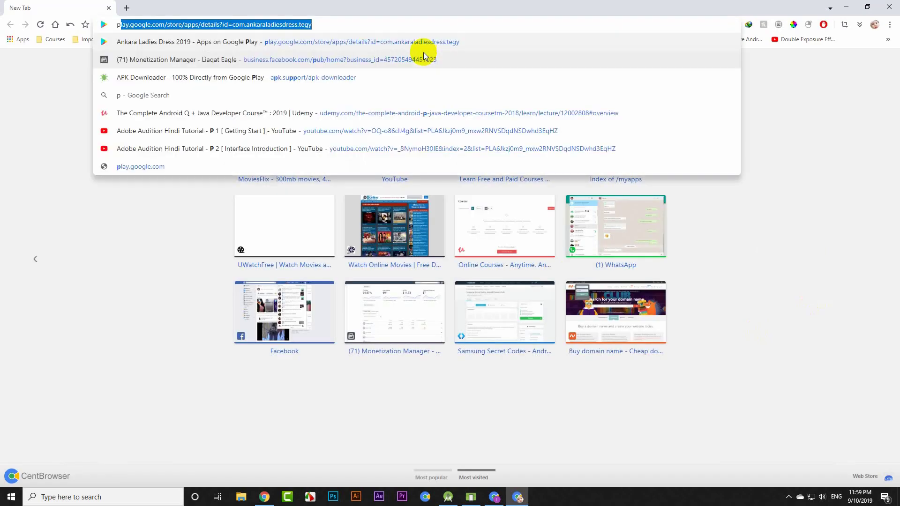
text(lay sto)
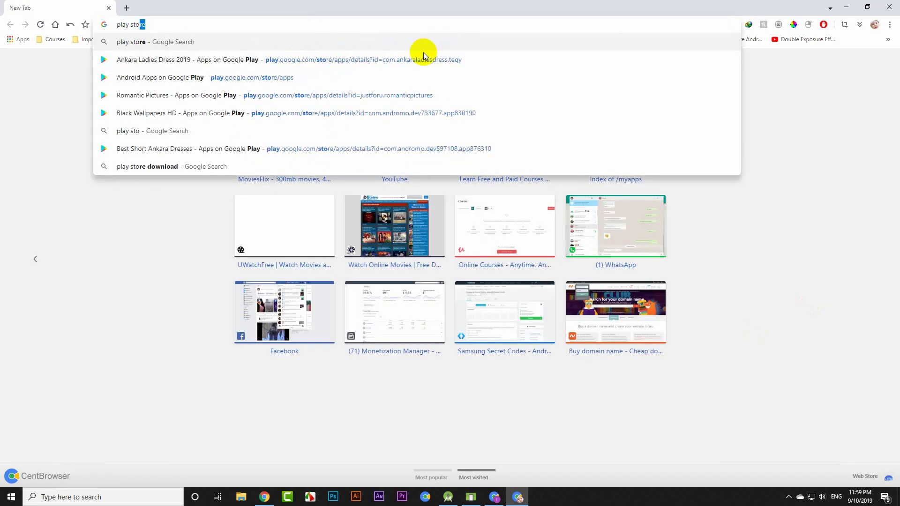
text(re consol)
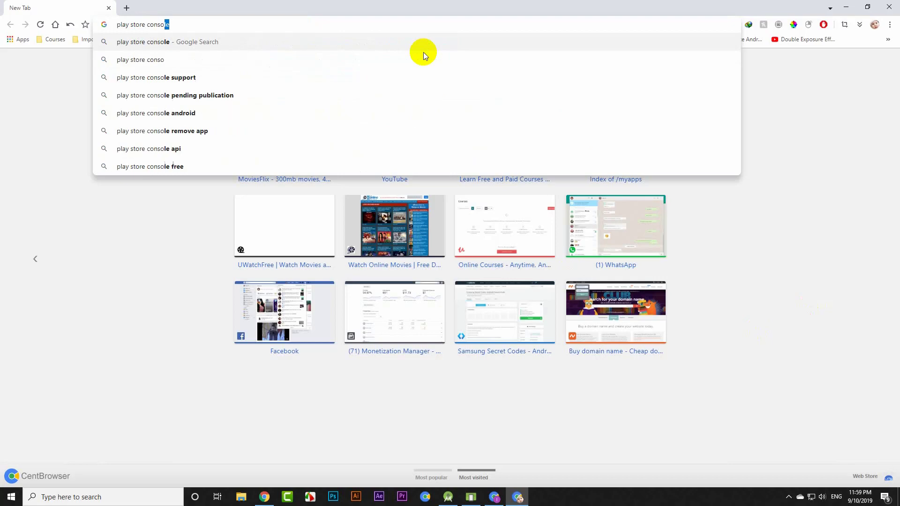
key(Return)
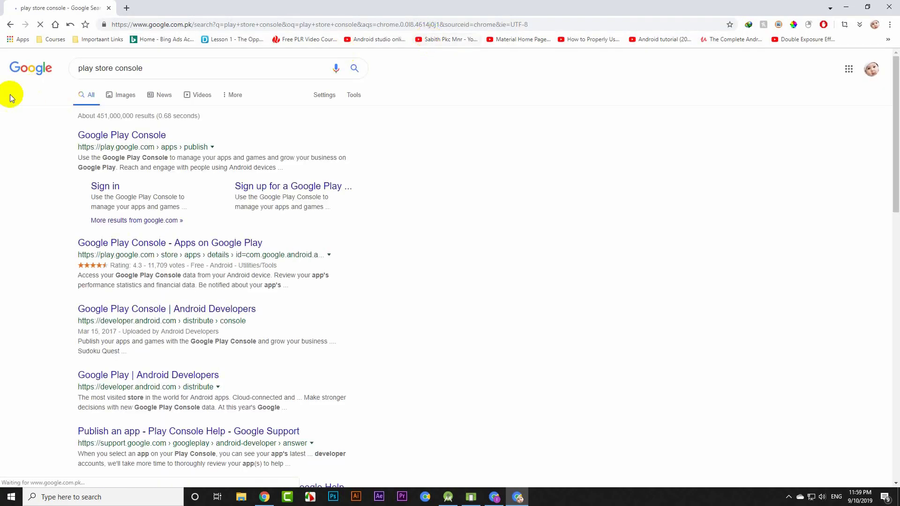
Step: Open the Google Play Console result and accept the developer distribution agreement
click(150, 135)
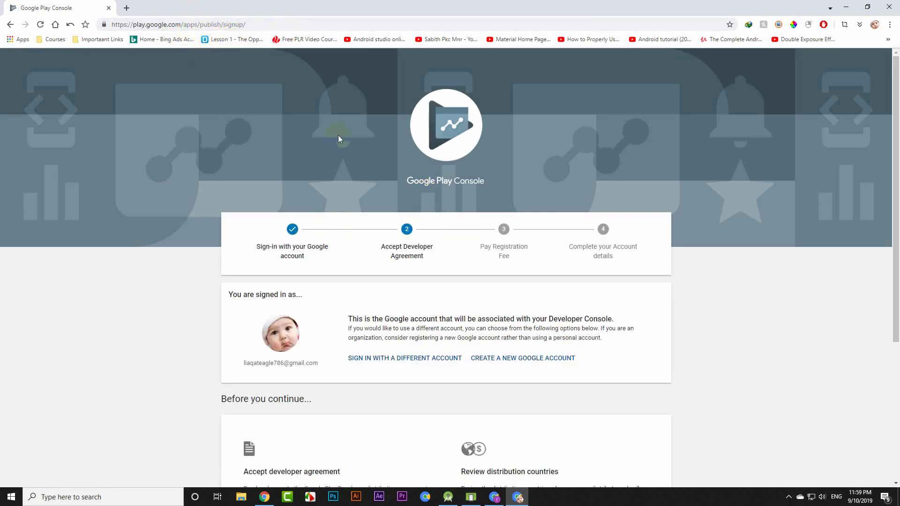
scroll(285, 336, down, 5)
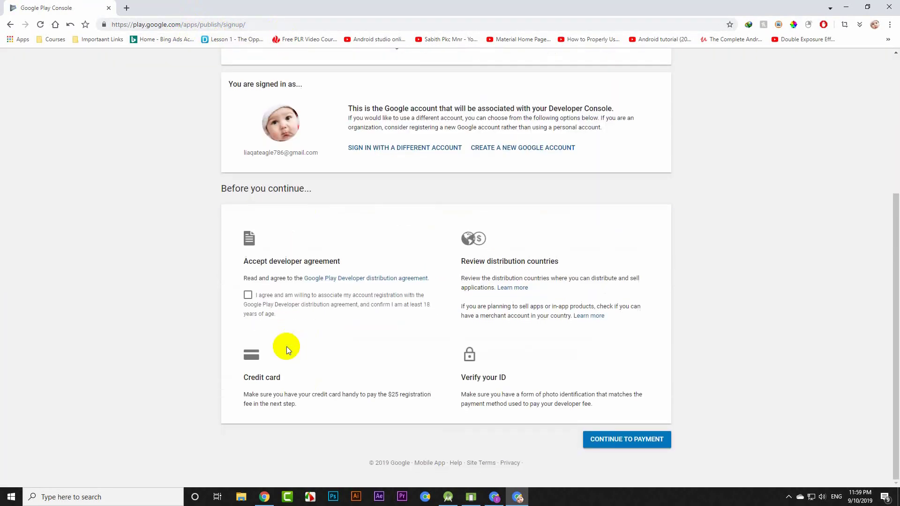
click(248, 295)
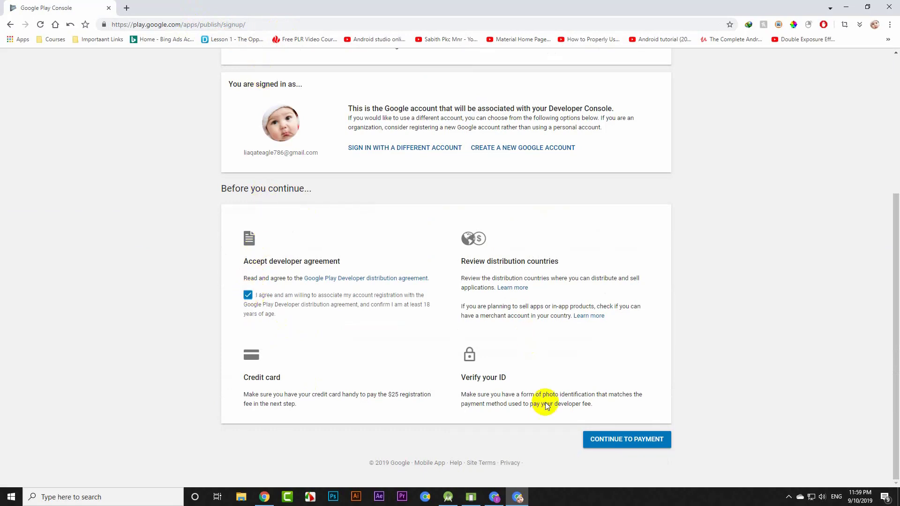
Step: Back out of the registration fee payment and minimize both Chrome windows
click(610, 444)
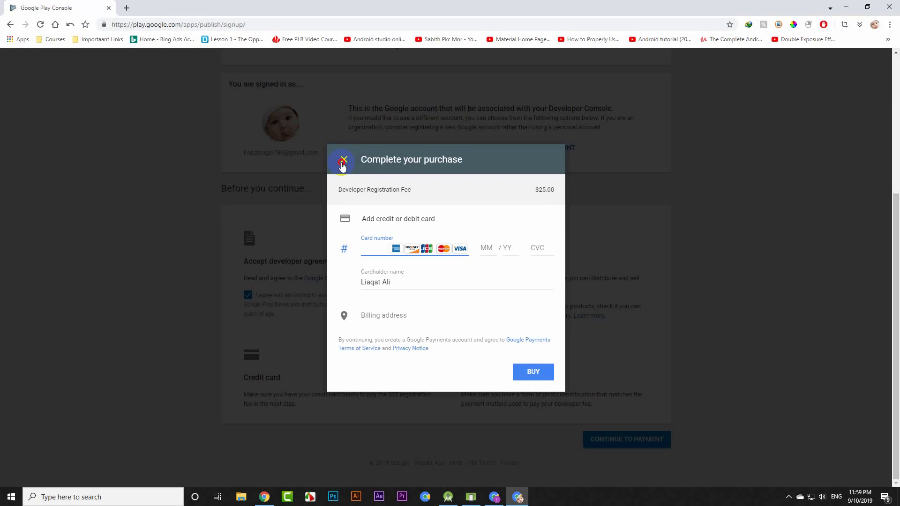
click(343, 162)
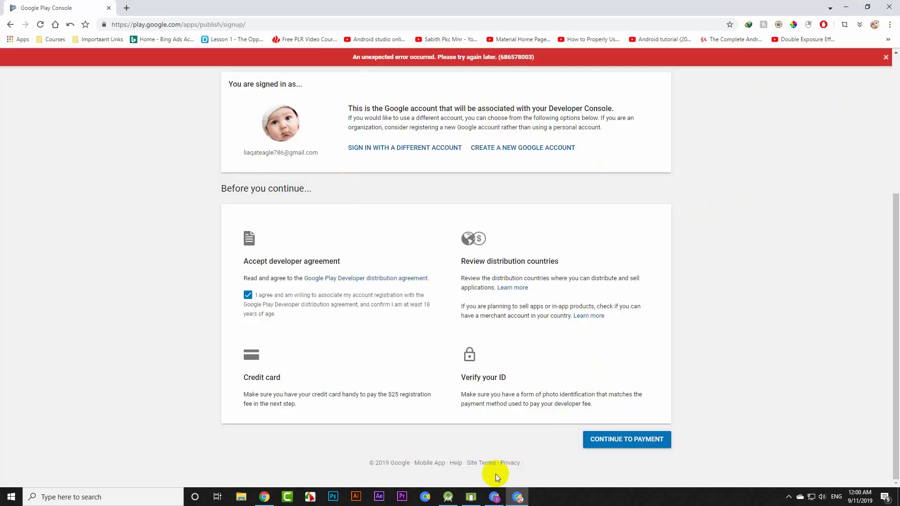
click(846, 6)
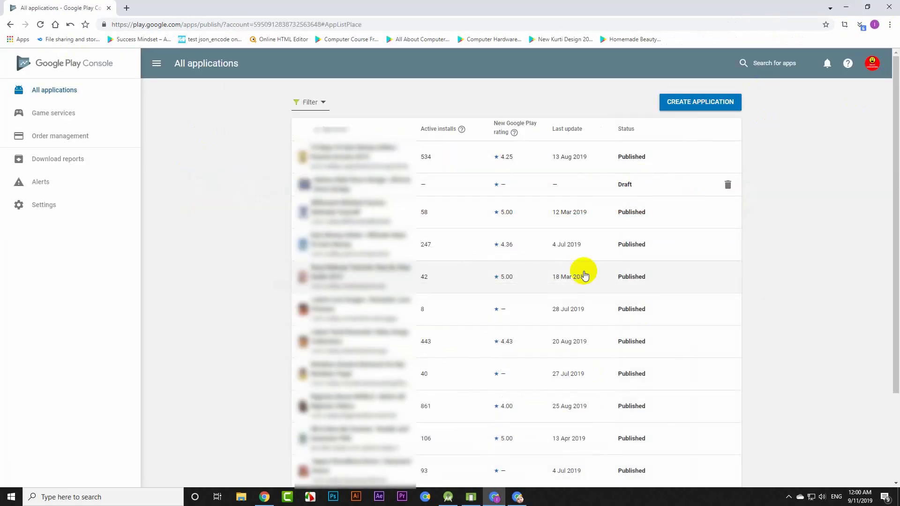
click(853, 4)
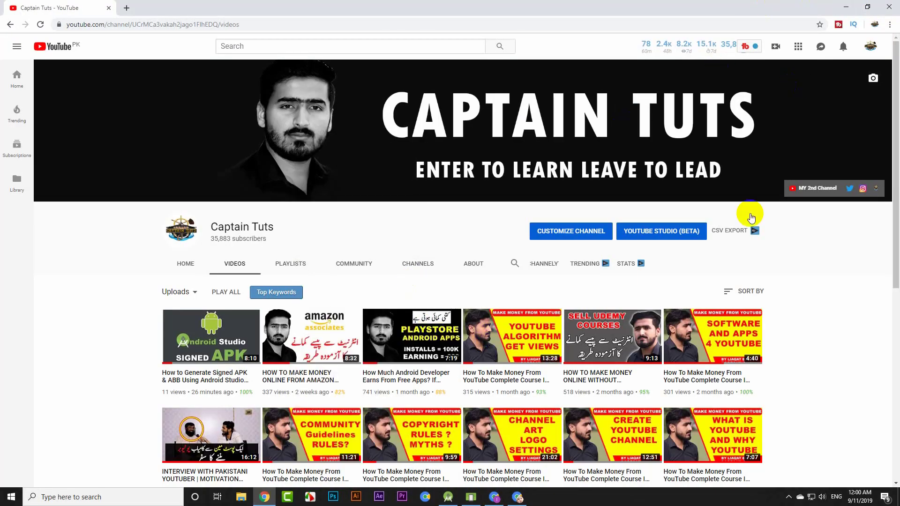
Step: Open the app module's build.gradle in Android Studio and review versionCode 1 and versionName '1.0.0'
click(448, 497)
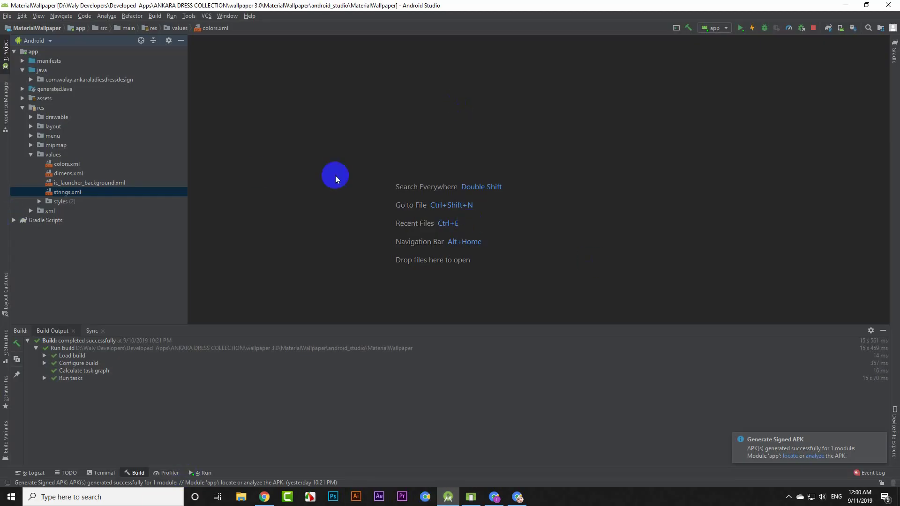
click(880, 439)
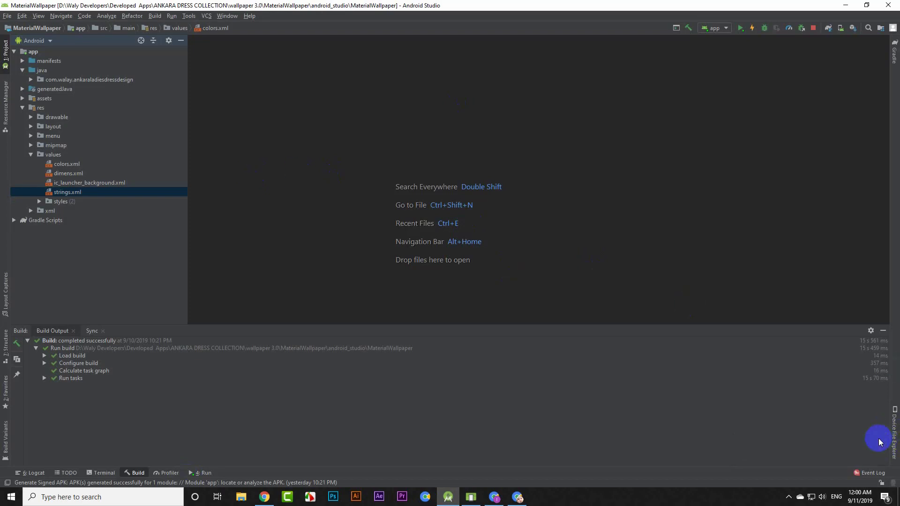
click(31, 154)
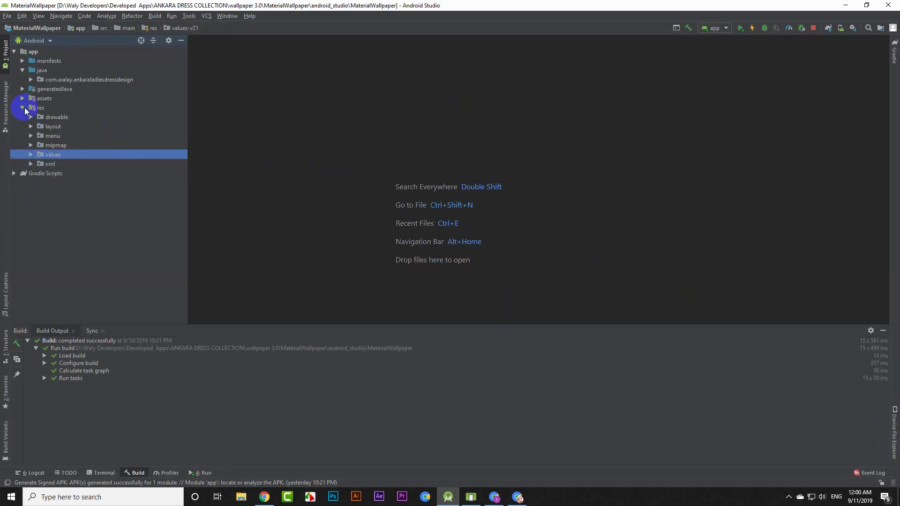
click(22, 108)
click(14, 117)
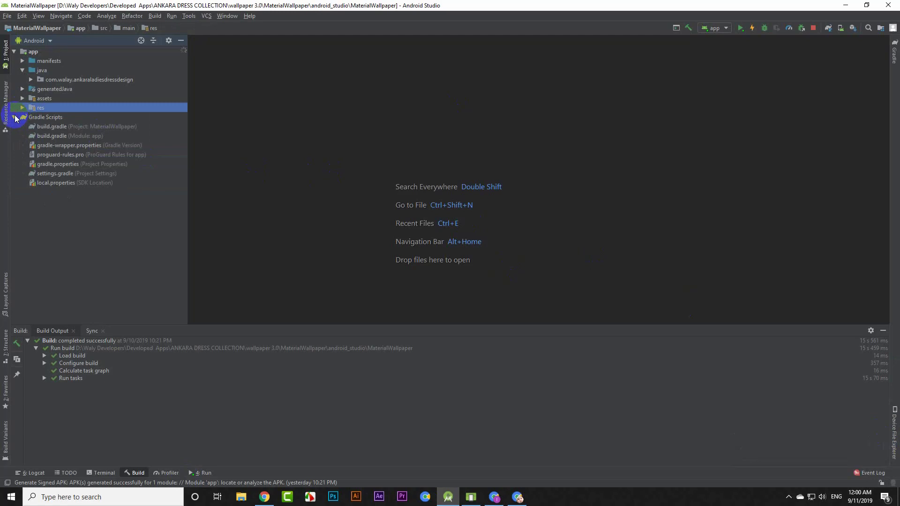
double_click(47, 136)
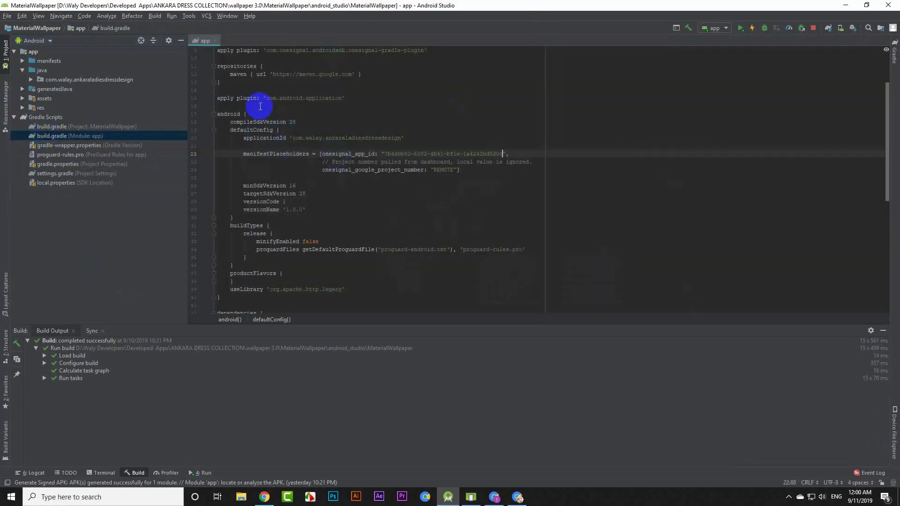
scroll(369, 116, up, 3)
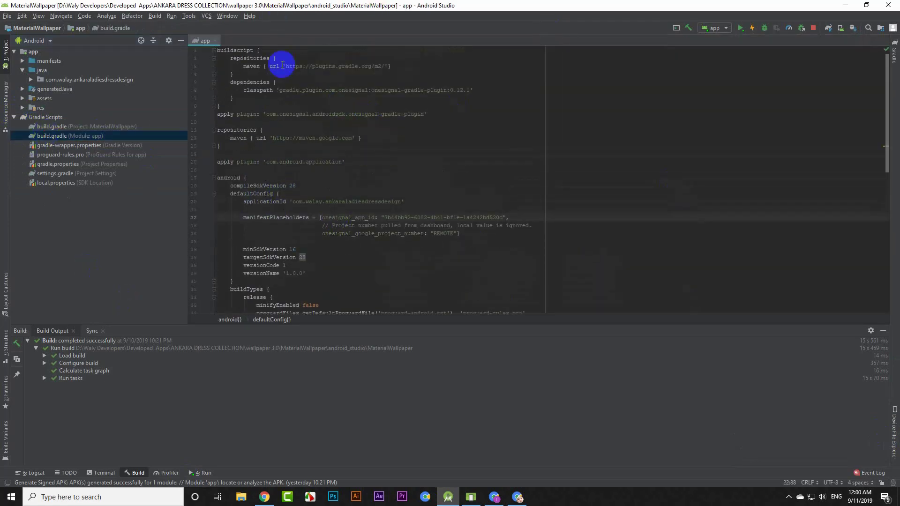
scroll(273, 153, down, 1)
scroll(295, 163, down, 2)
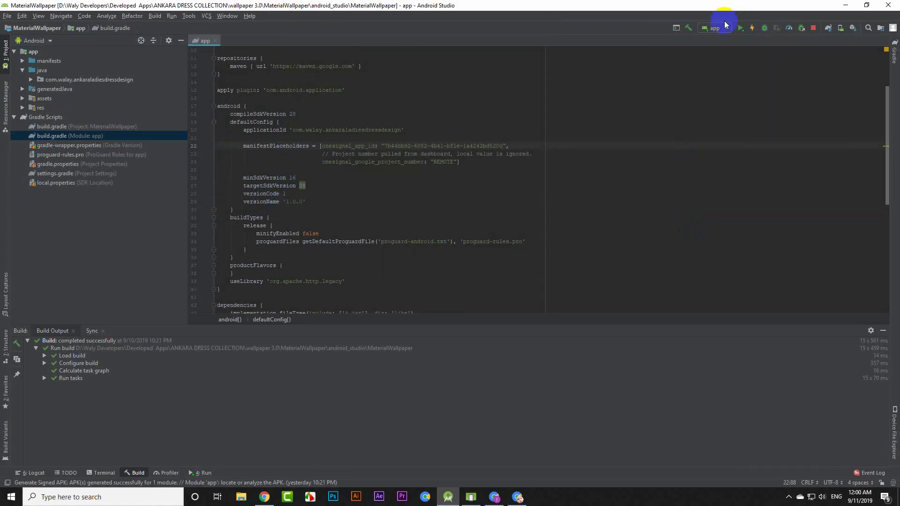
Step: Run the Ankara Dress Design app on the emulator, try it out, then return to the editor
click(739, 30)
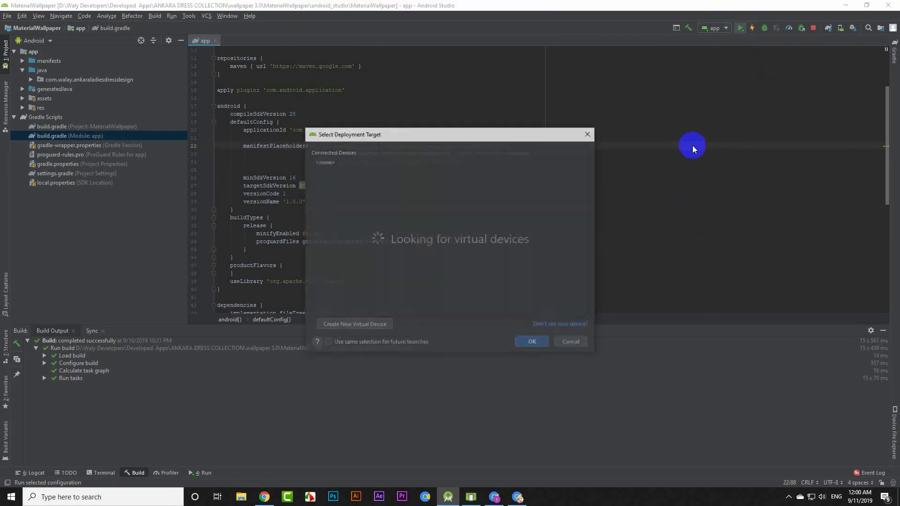
click(540, 342)
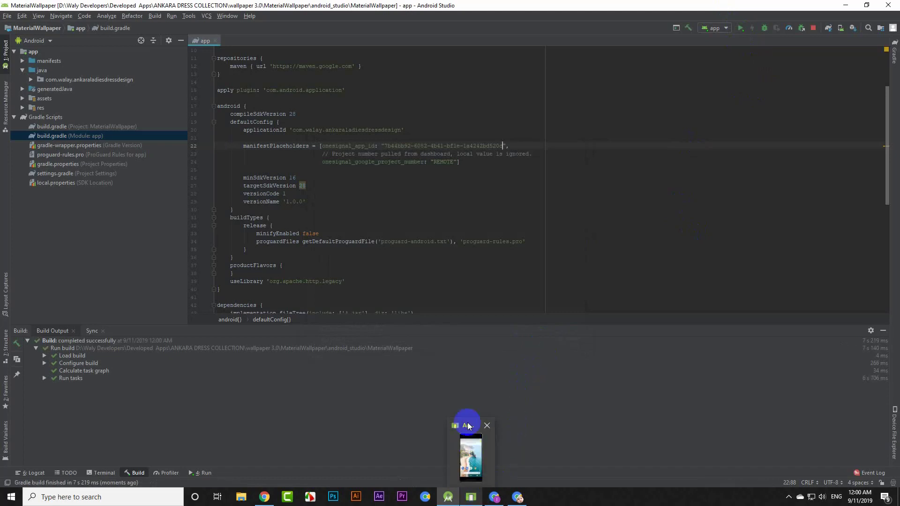
click(477, 497)
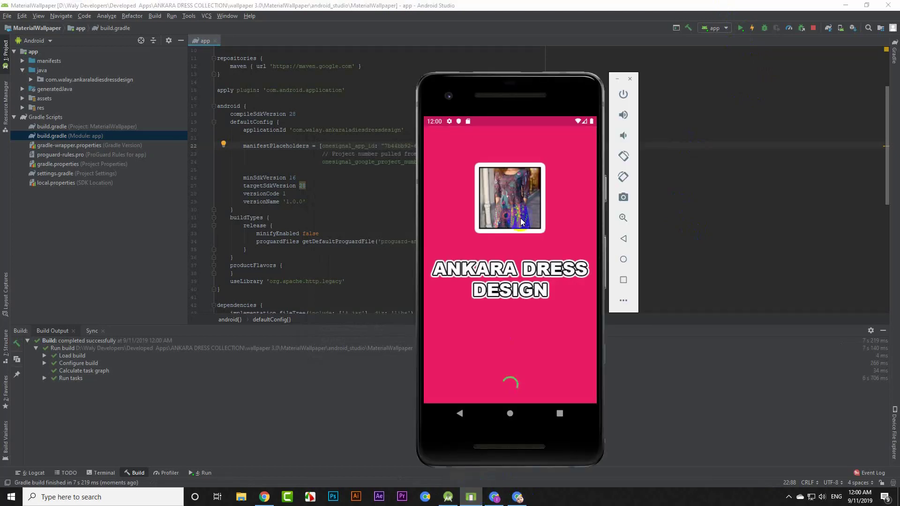
drag(501, 101, 478, 97)
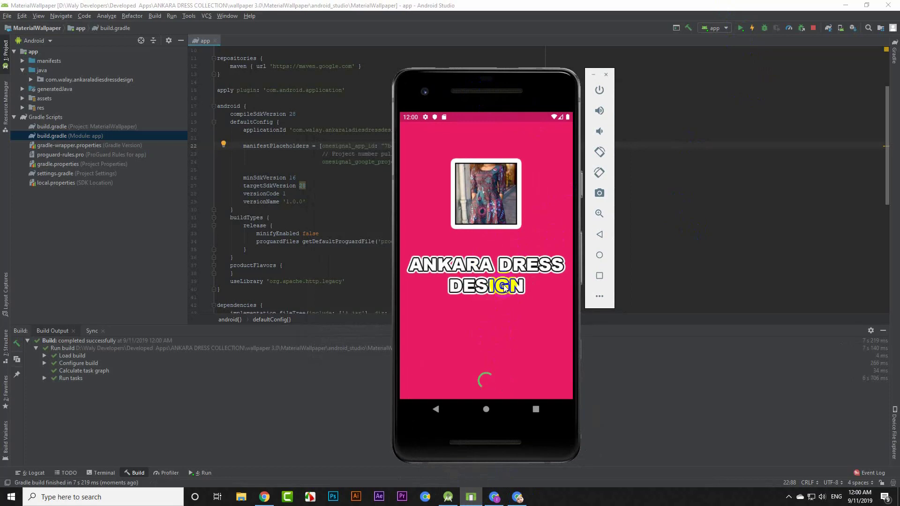
drag(435, 275, 516, 259)
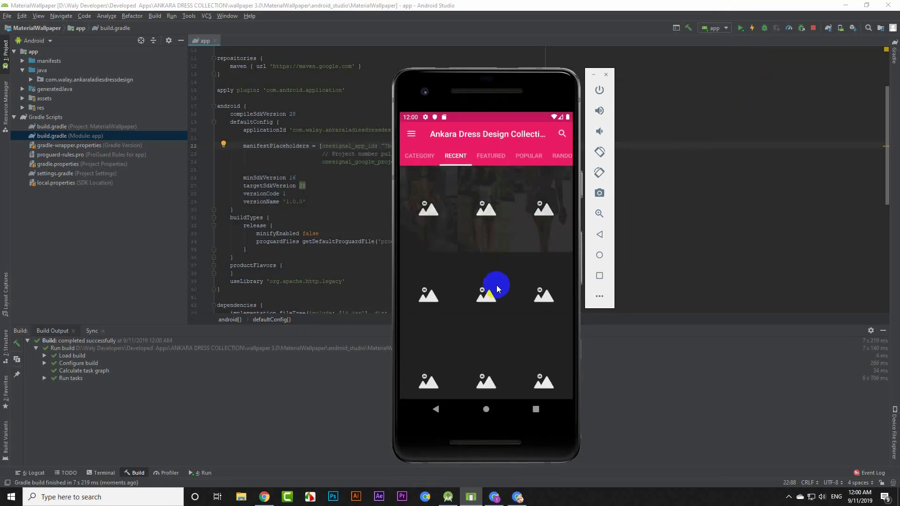
mouse_move(517, 223)
mouse_down()
mouse_move(483, 324)
mouse_move(423, 161)
mouse_up()
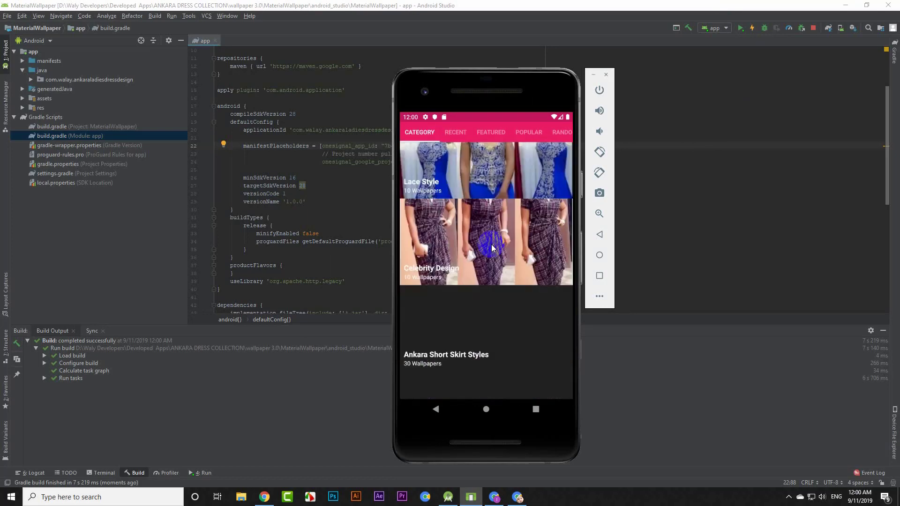
mouse_move(487, 385)
mouse_down()
mouse_move(493, 345)
mouse_move(452, 54)
mouse_up()
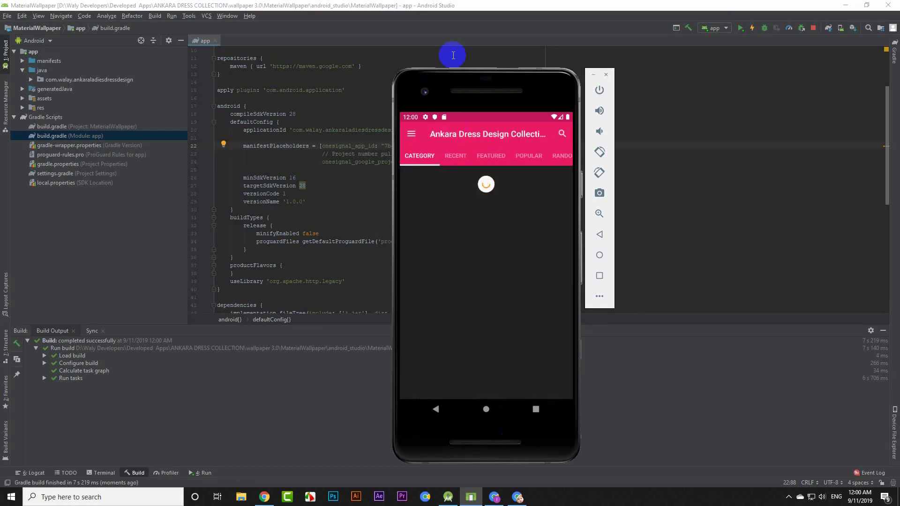
click(534, 4)
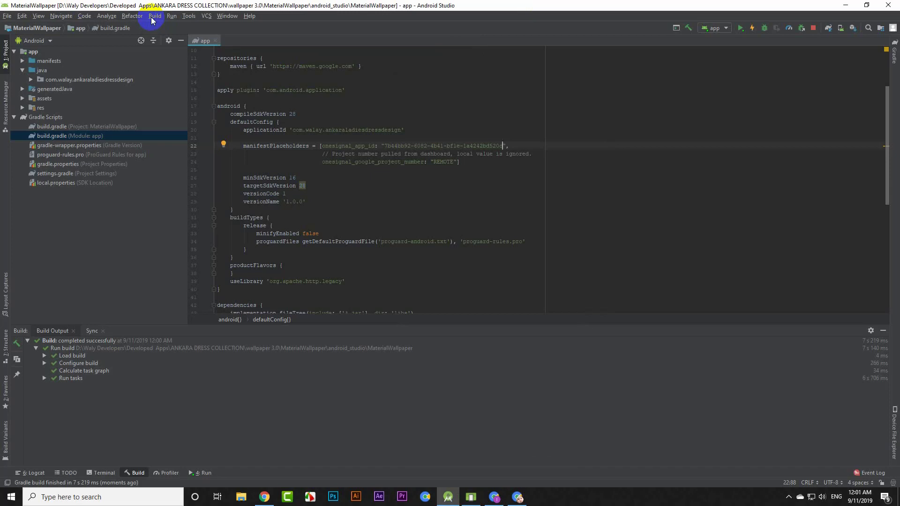
Step: Start a signed build from the Build menu, choosing Android App Bundle
click(152, 20)
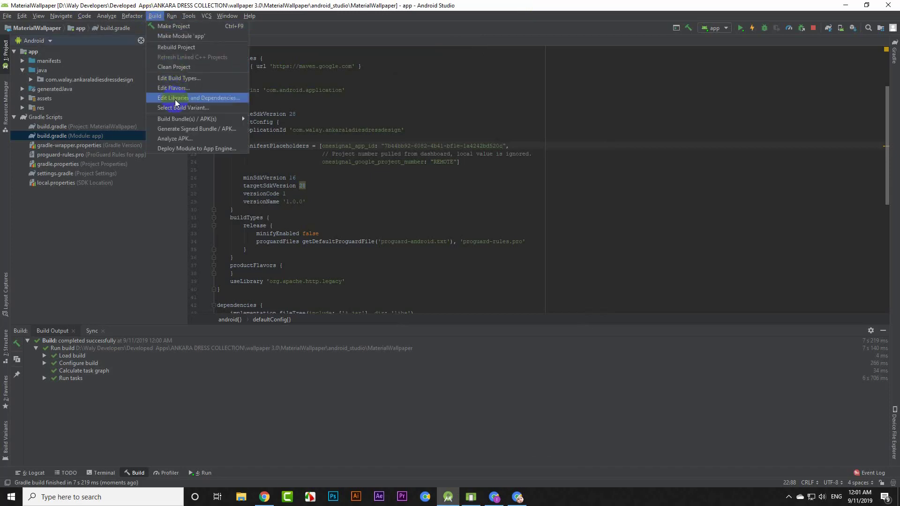
click(197, 129)
click(392, 177)
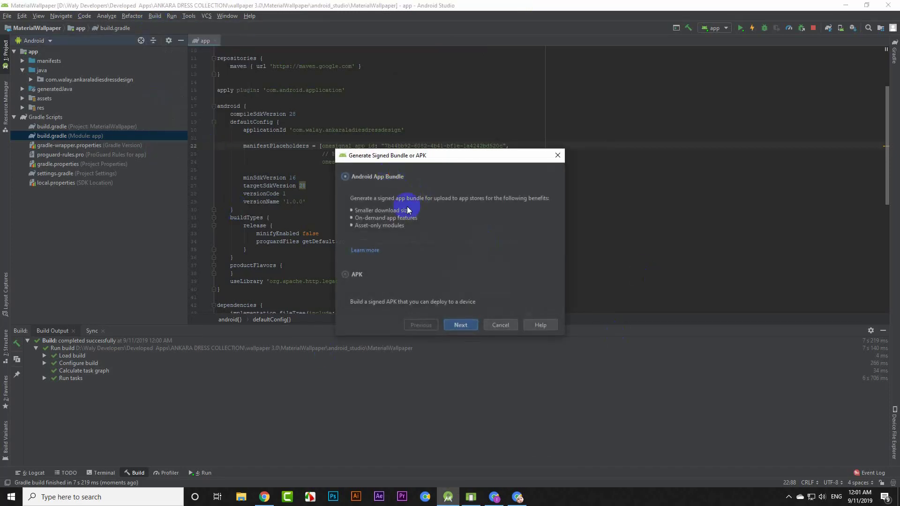
click(461, 326)
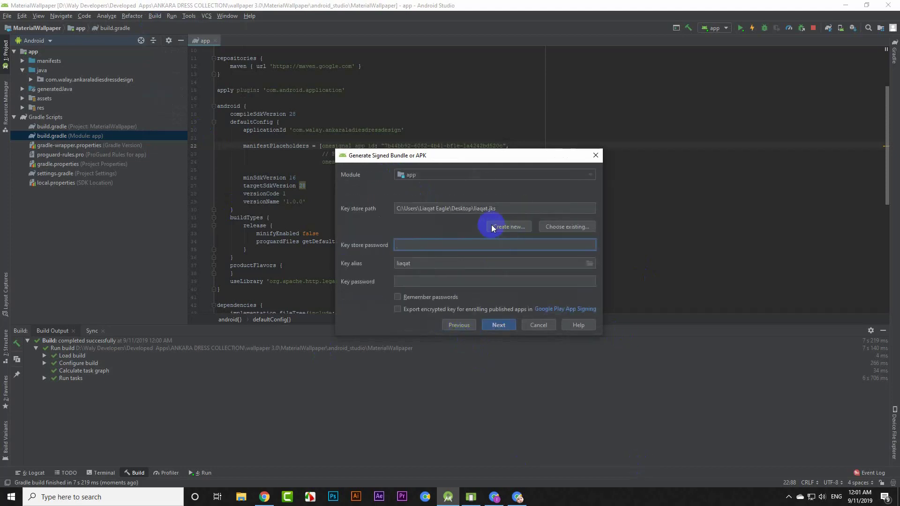
Step: Select the existing wallay.jks key store from the D: drive's Developed Apps folder
click(553, 227)
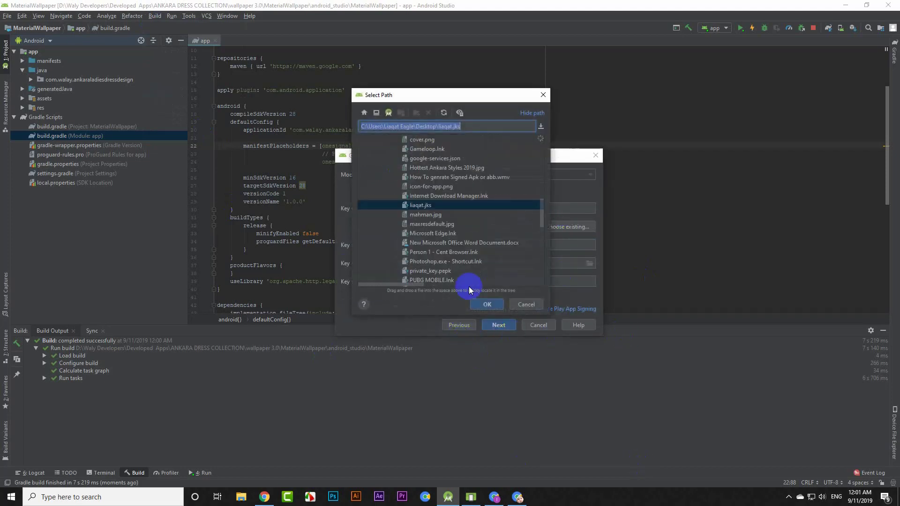
click(375, 113)
click(387, 206)
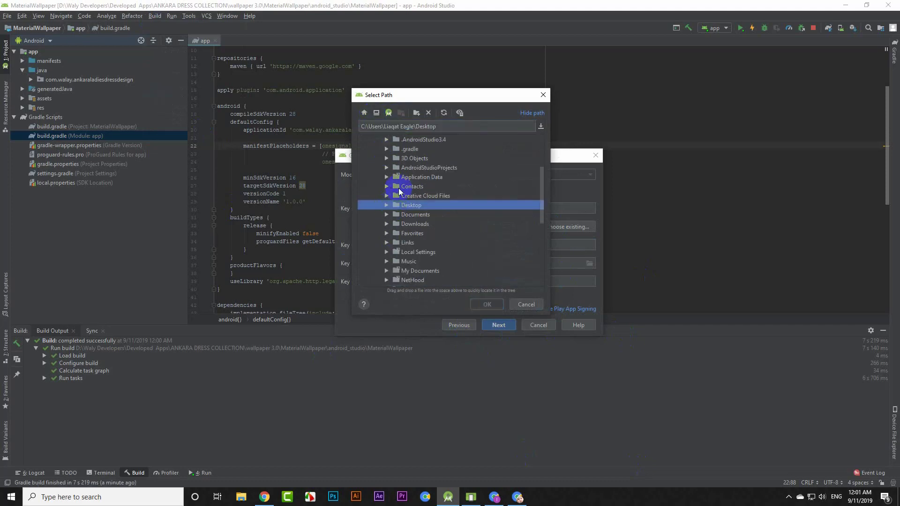
scroll(398, 188, up, 3)
click(363, 140)
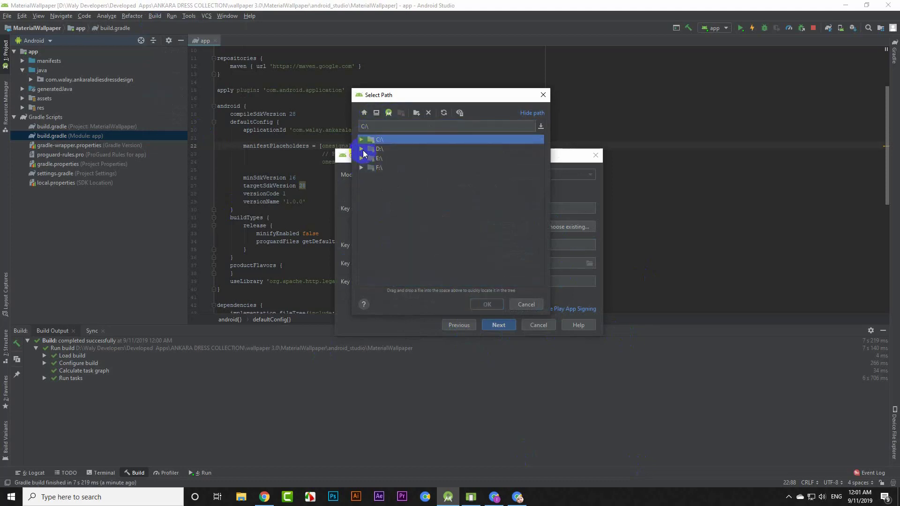
click(362, 149)
scroll(380, 195, down, 5)
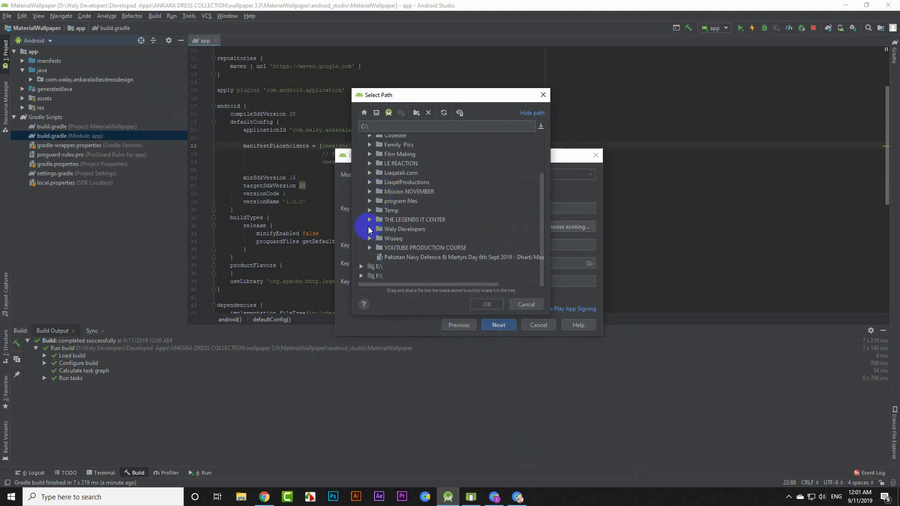
click(369, 229)
click(378, 239)
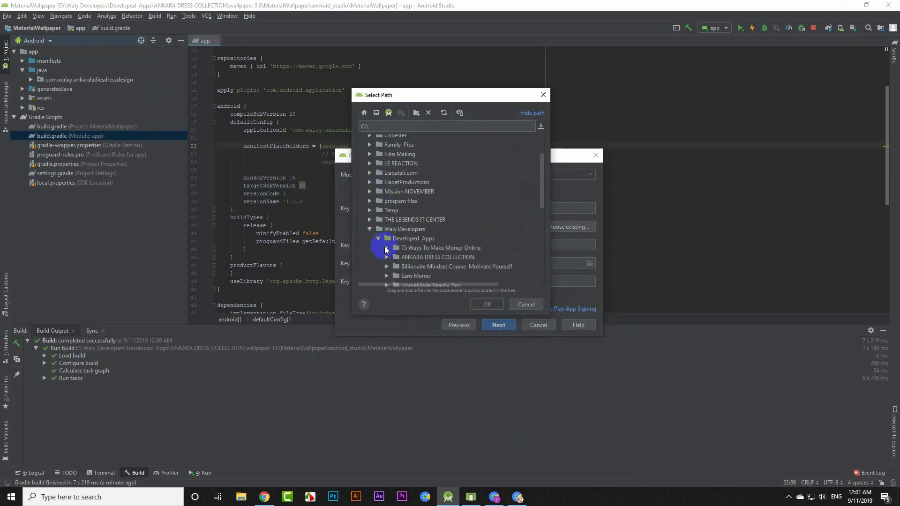
click(384, 242)
click(387, 248)
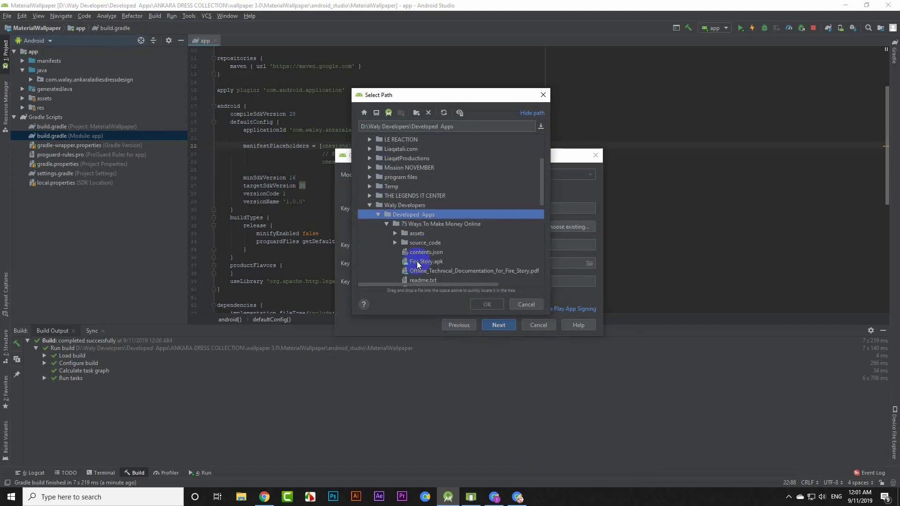
scroll(417, 253, down, 2)
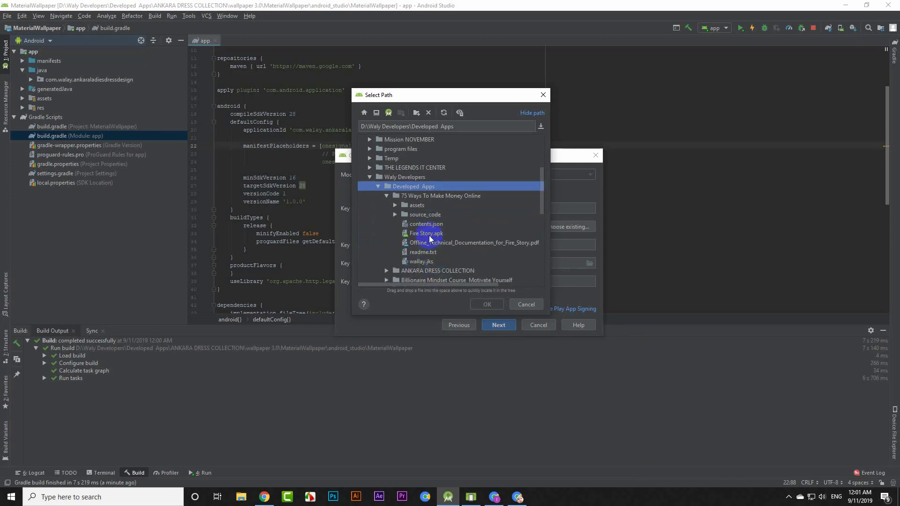
double_click(429, 261)
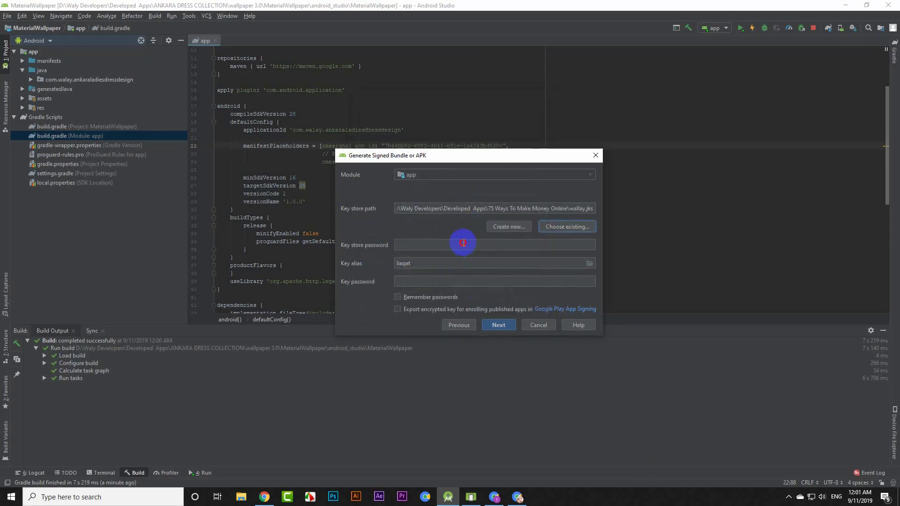
Step: Enter the key store and key passwords and generate the release bundle
click(459, 243)
text(••••)
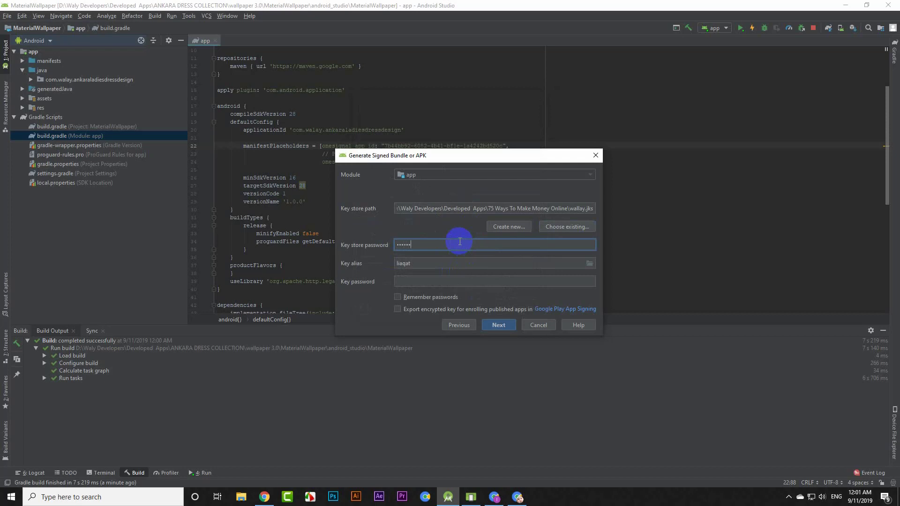
text(••••)
key(Tab)
key(Tab)
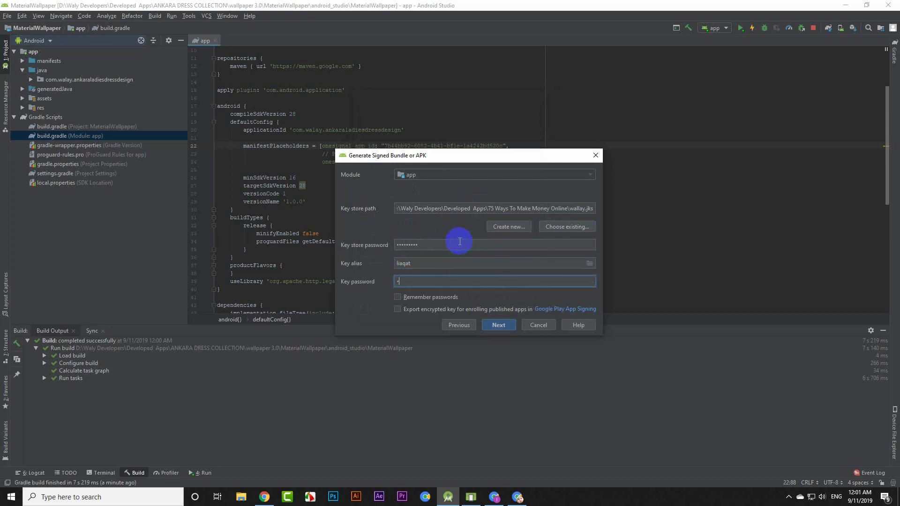
text(••••••••)
click(498, 324)
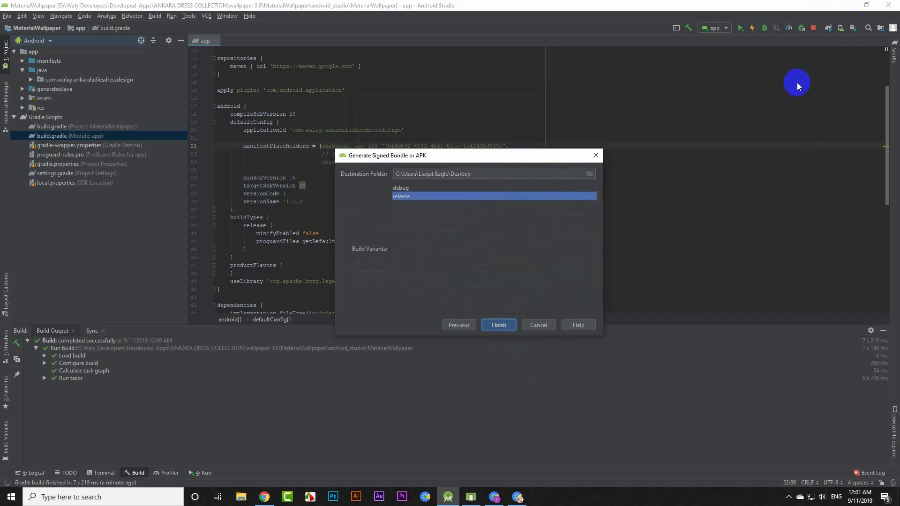
click(504, 325)
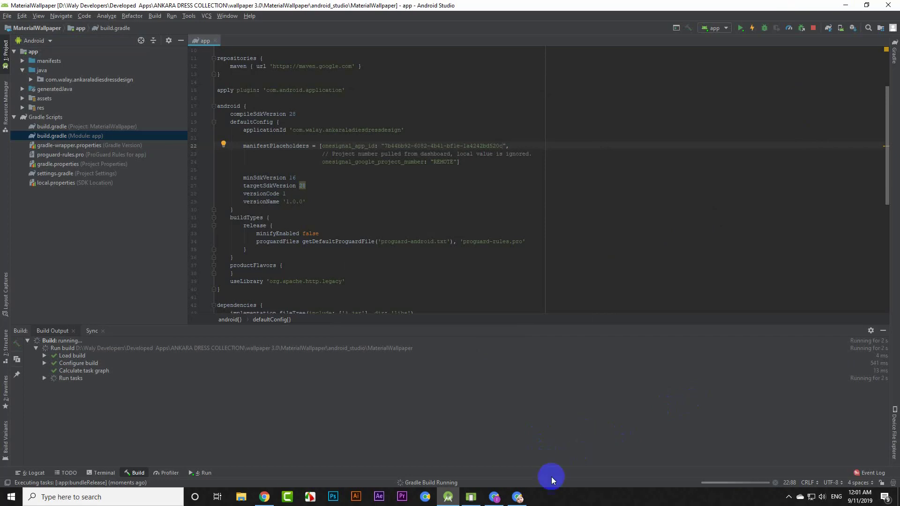
Step: Locate the generated app.aab in the release folder, close the emulator, and return to Play Console
click(509, 491)
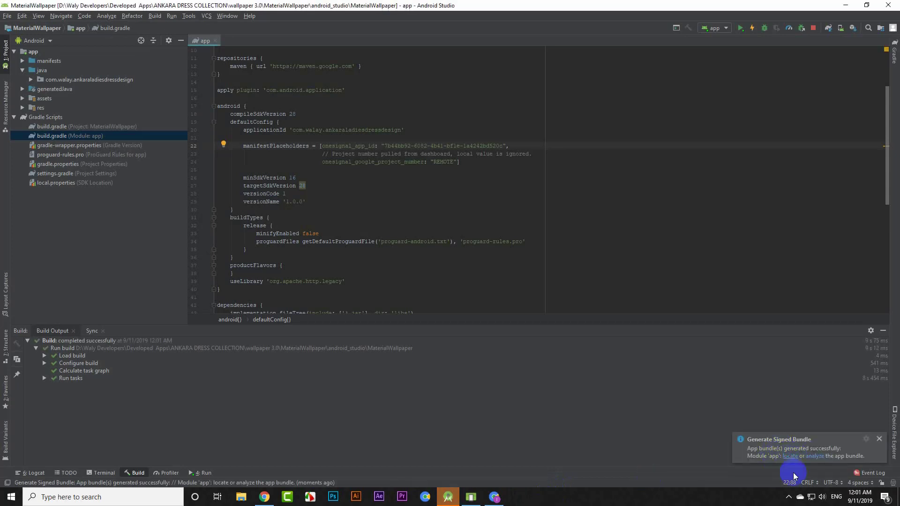
click(790, 456)
click(889, 5)
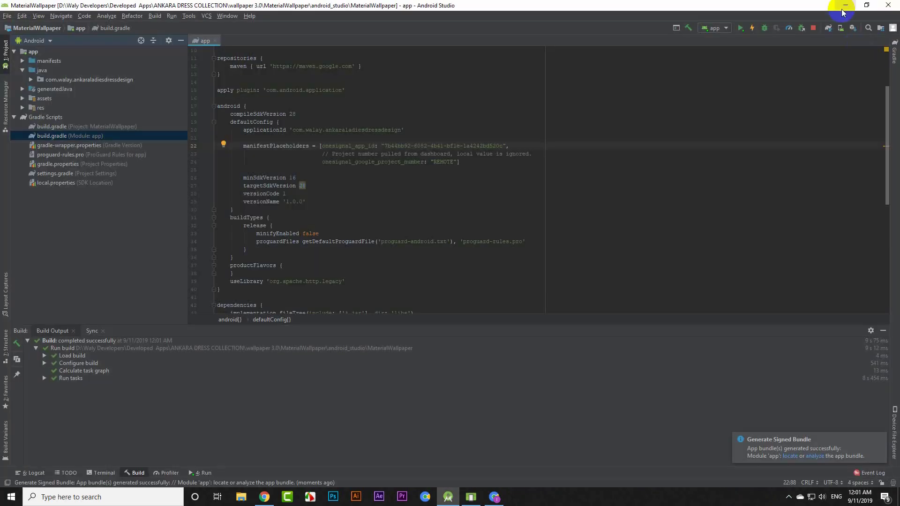
click(843, 5)
click(845, 6)
click(605, 76)
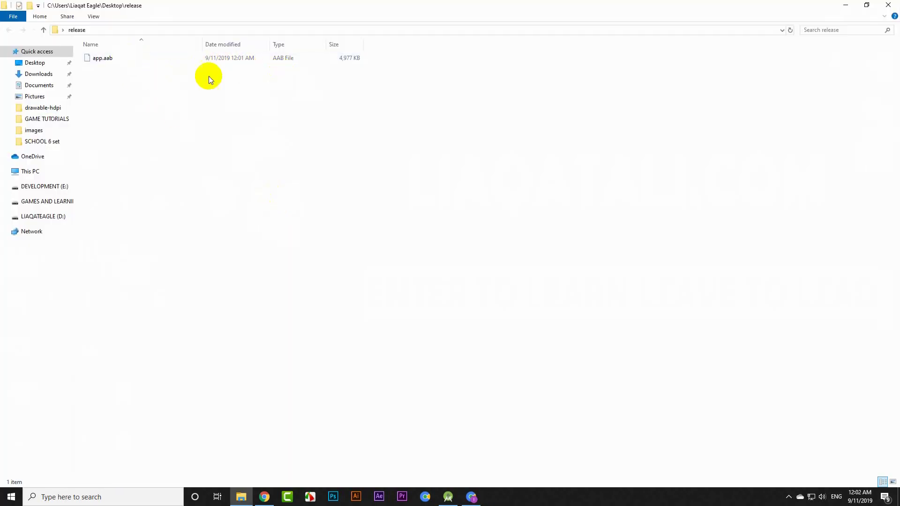
mouse_move(37, 141)
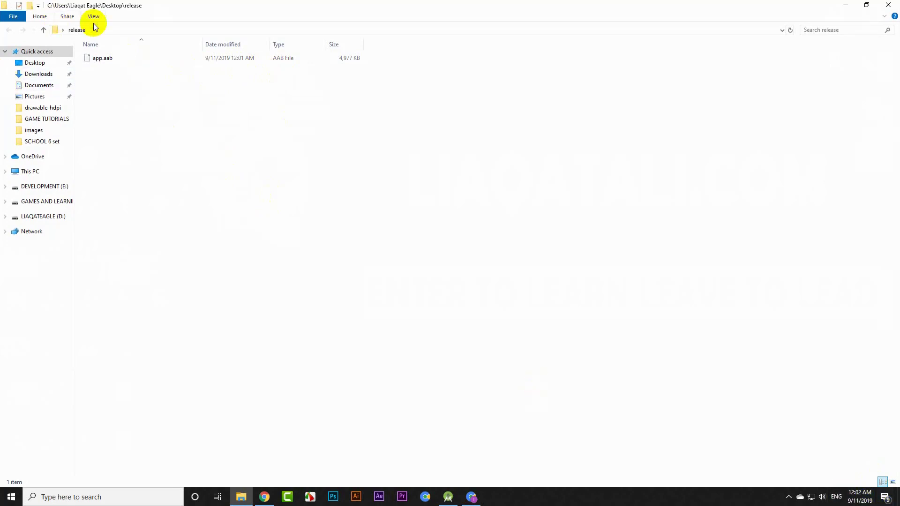
click(104, 58)
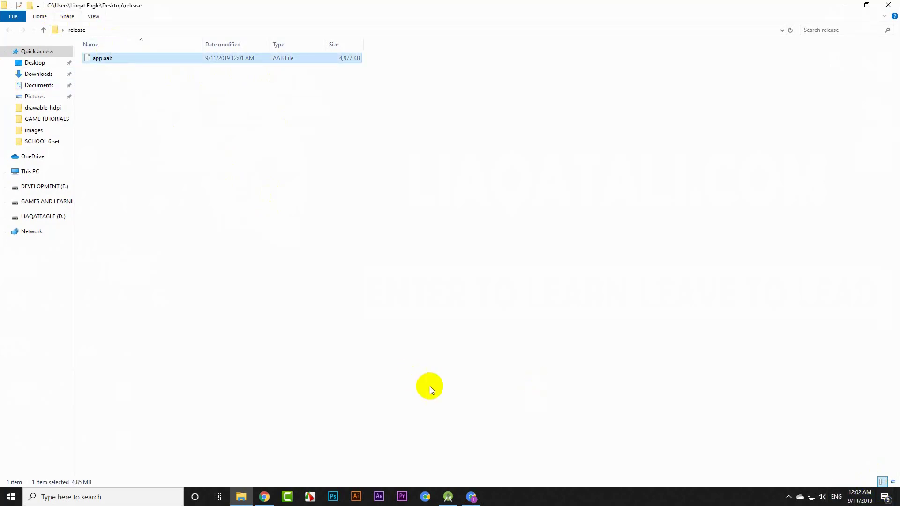
click(471, 499)
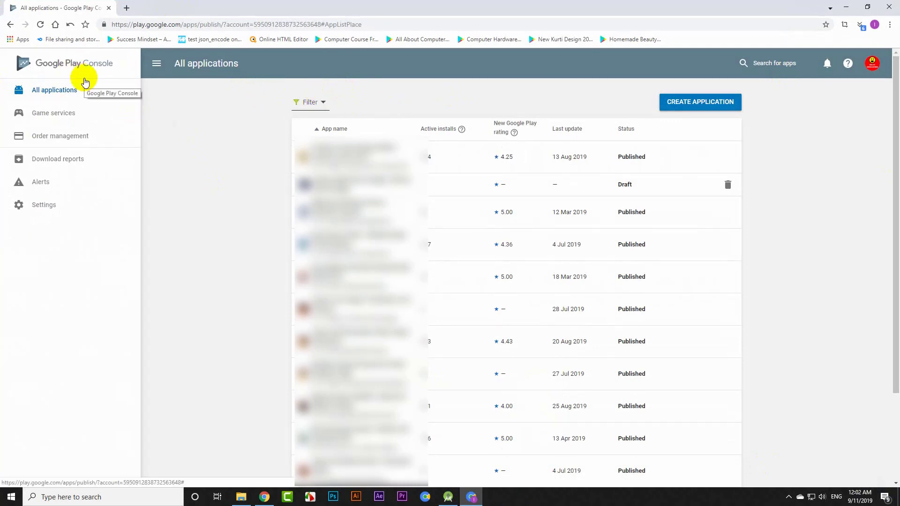
click(690, 113)
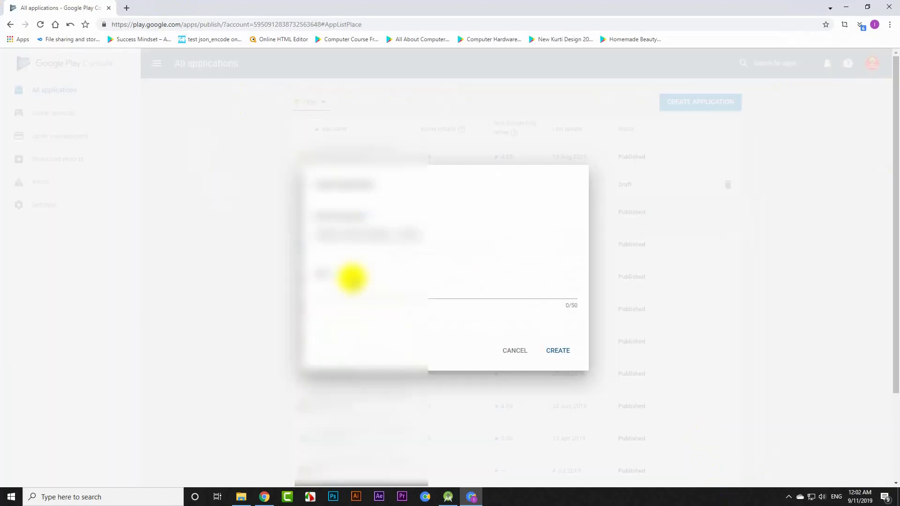
click(362, 297)
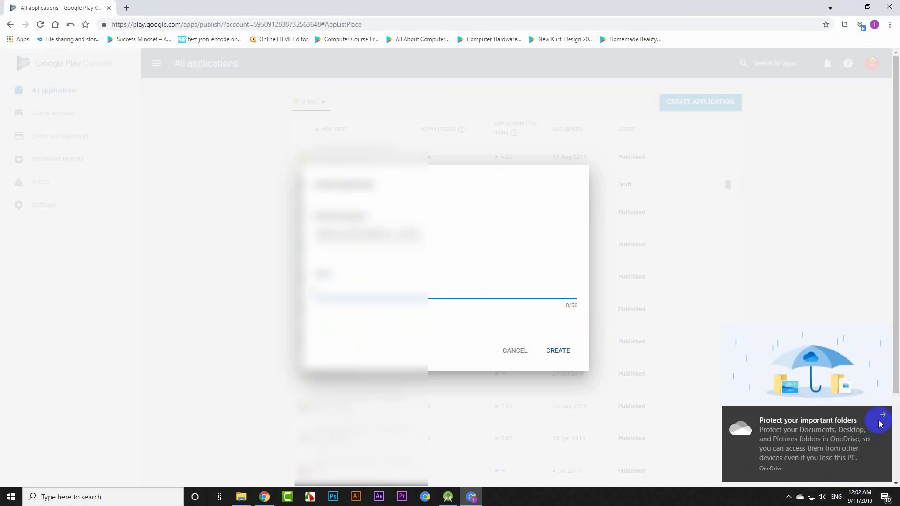
click(881, 417)
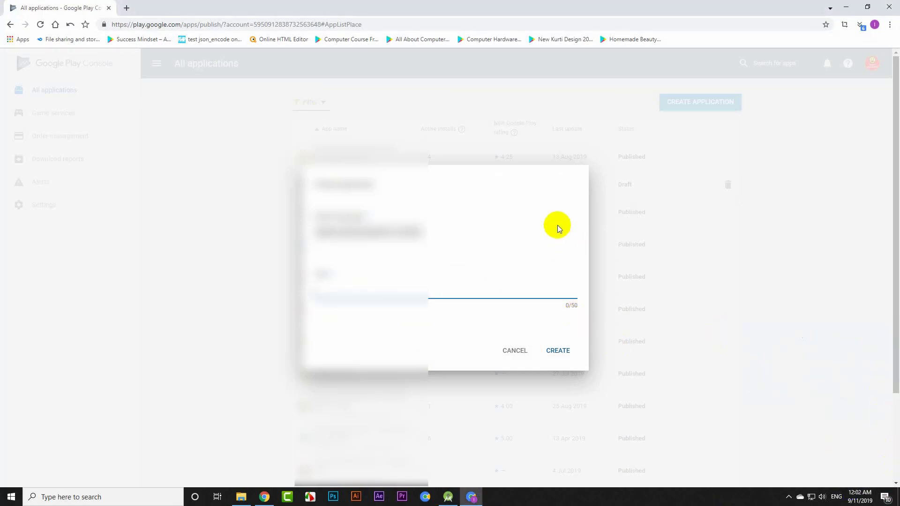
click(546, 199)
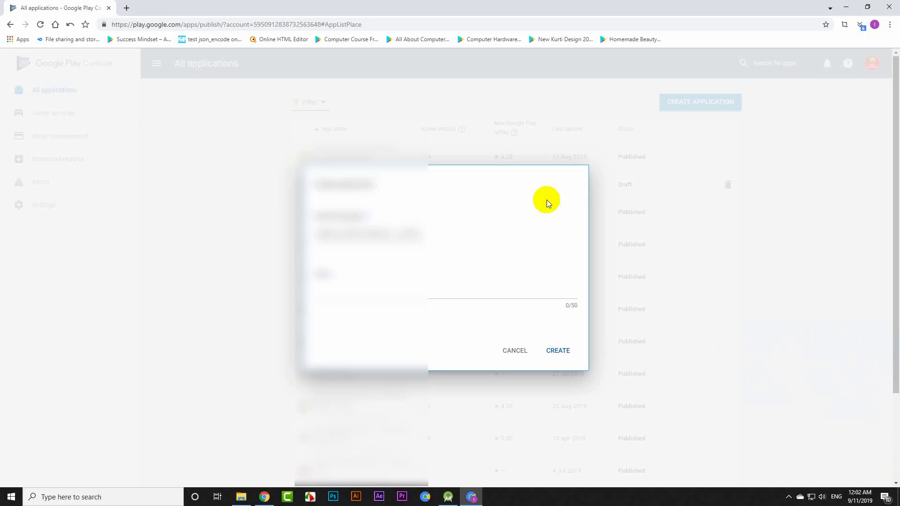
click(521, 350)
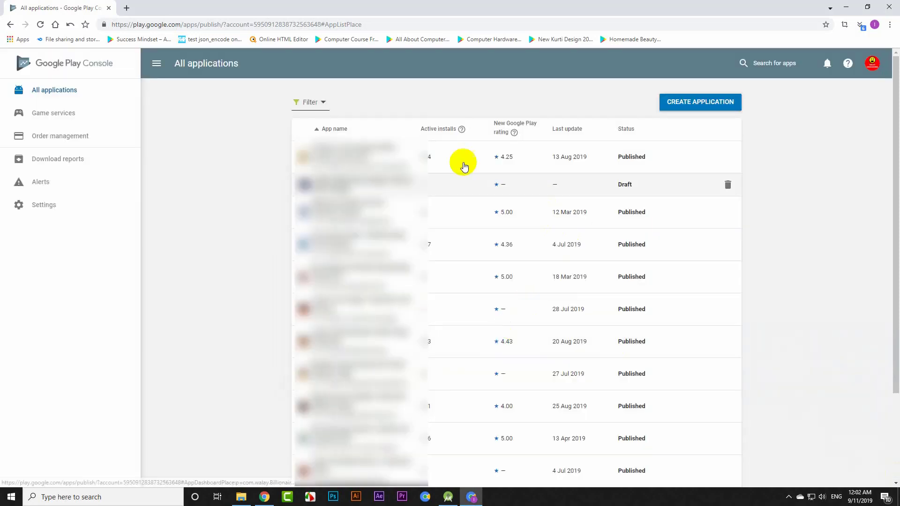
Step: Open the Ankara Style Dress Design store listing and review its title, short description and graphic assets
click(396, 187)
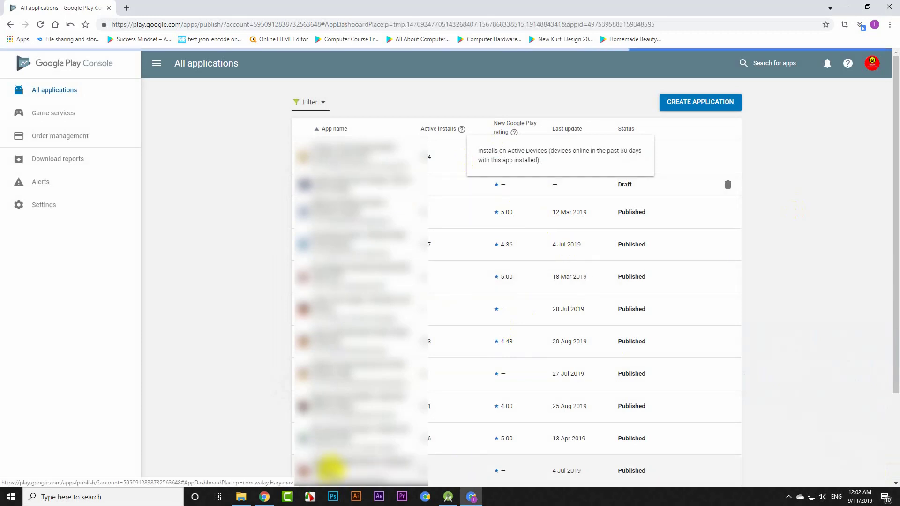
click(50, 259)
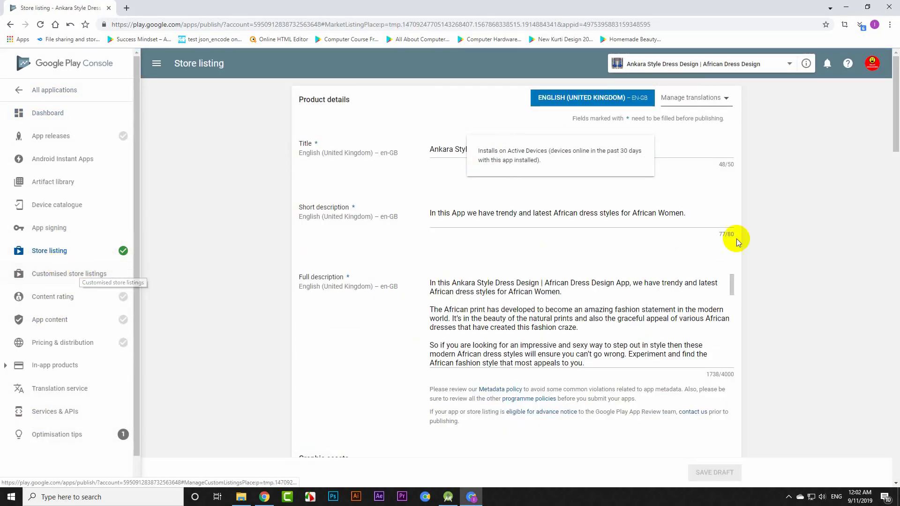
click(677, 157)
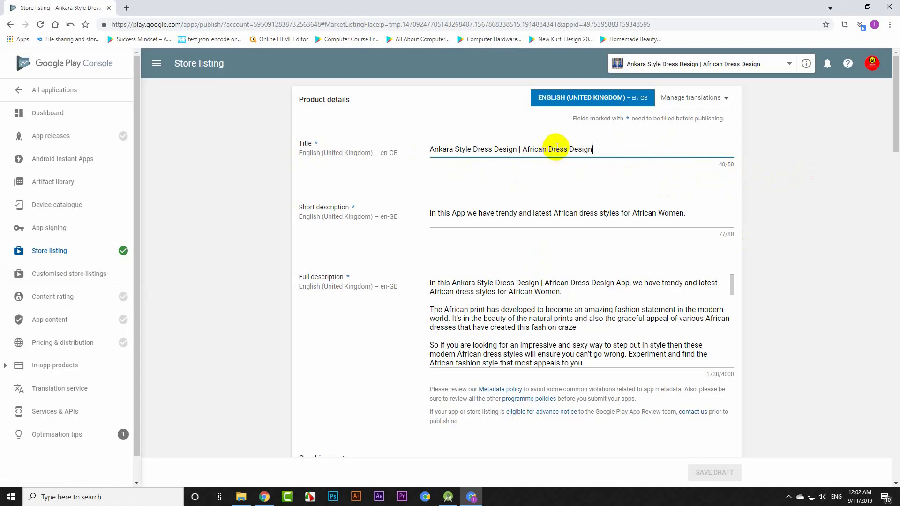
click(724, 213)
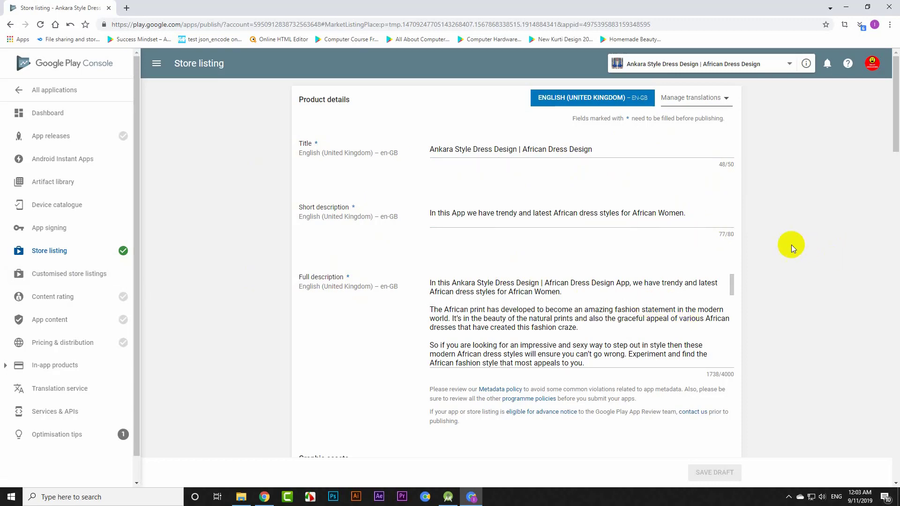
scroll(791, 246, down, 2)
scroll(791, 245, down, 2)
scroll(752, 251, down, 1)
scroll(753, 251, down, 2)
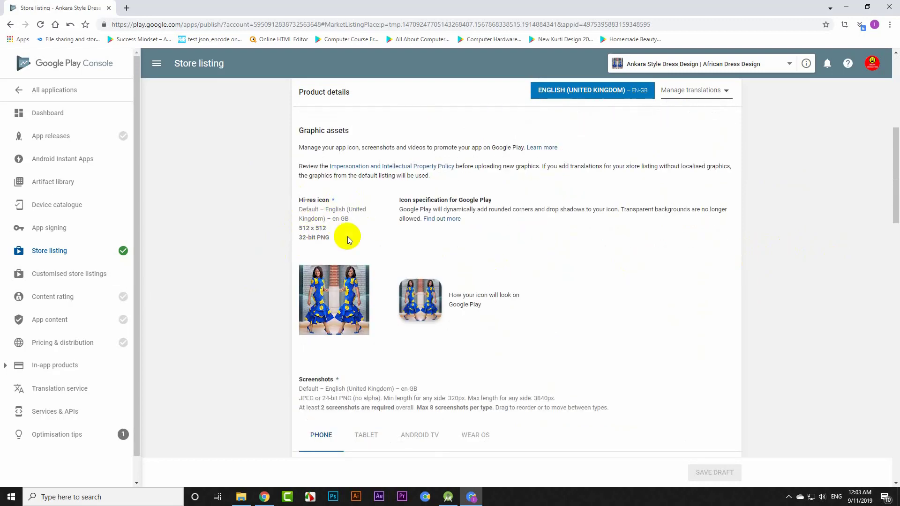
mouse_move(334, 300)
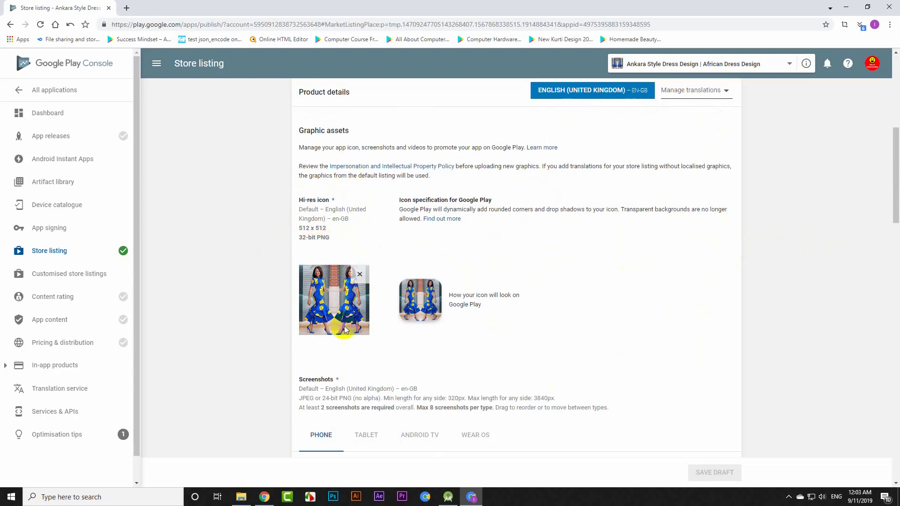
Step: Set the store listing's application type to Applications and its category to Lifestyle
scroll(681, 286, down, 4)
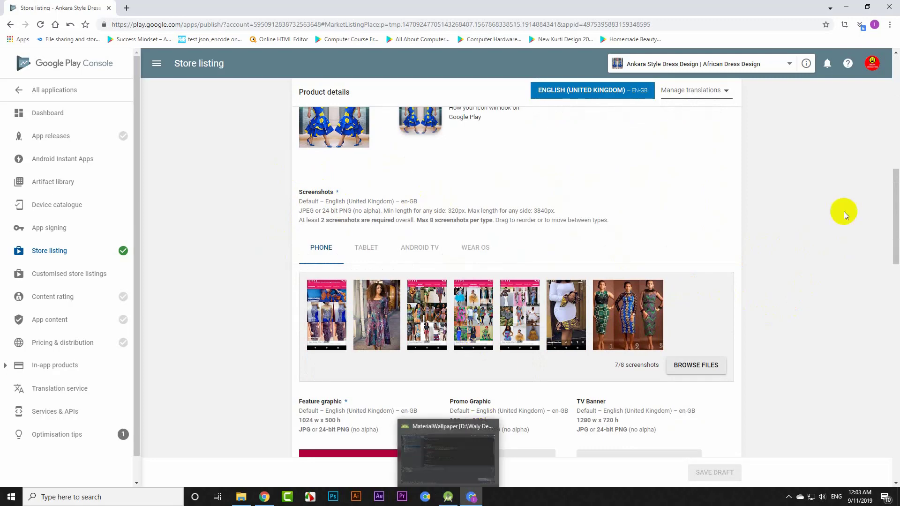
scroll(544, 194, up, 3)
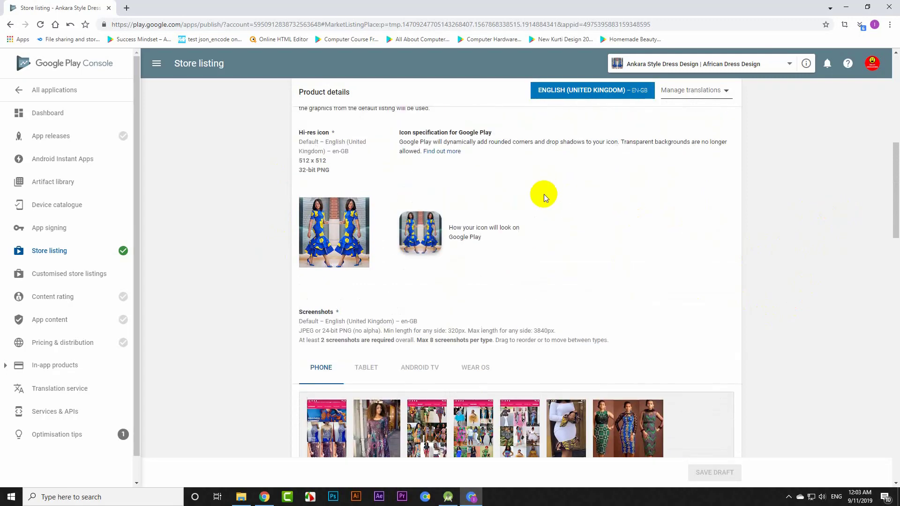
scroll(544, 194, down, 1)
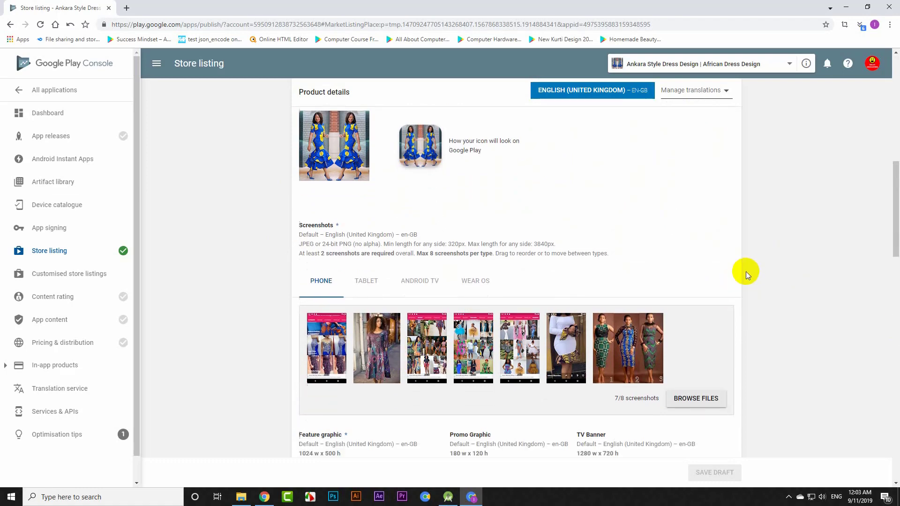
scroll(736, 265, down, 5)
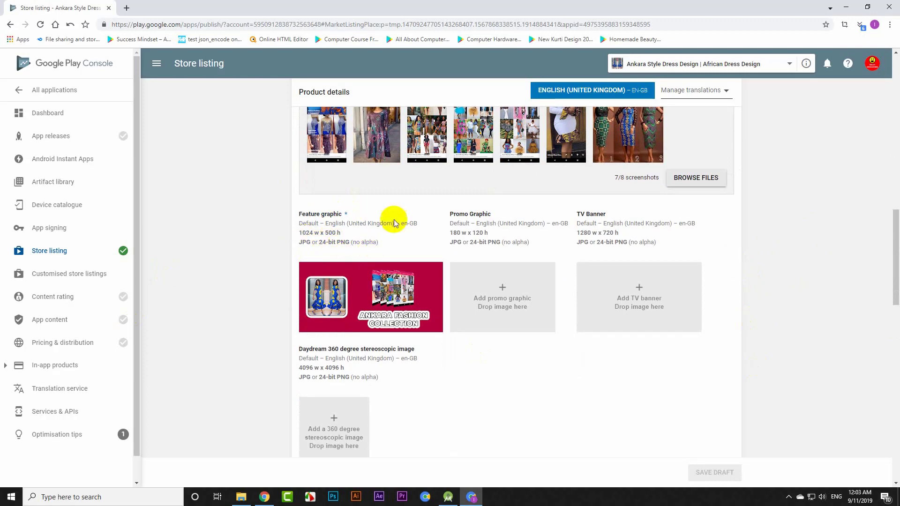
scroll(705, 251, down, 4)
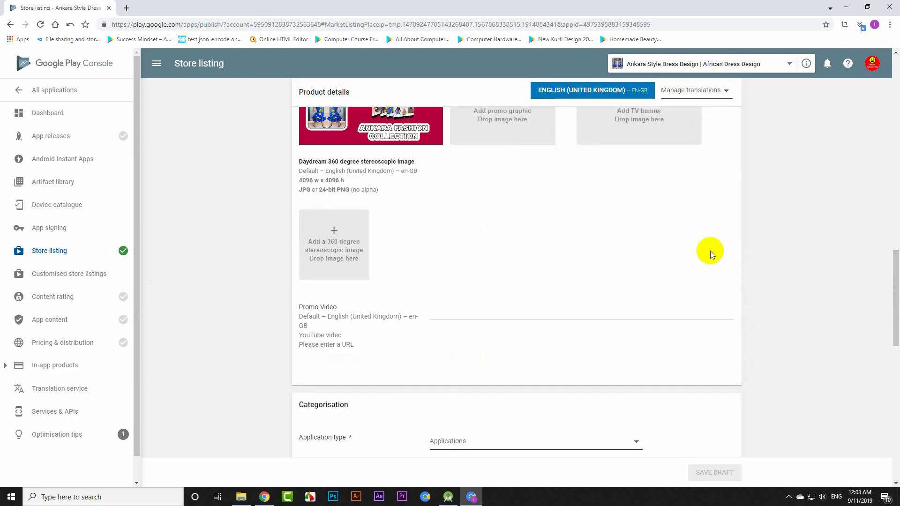
scroll(710, 252, down, 3)
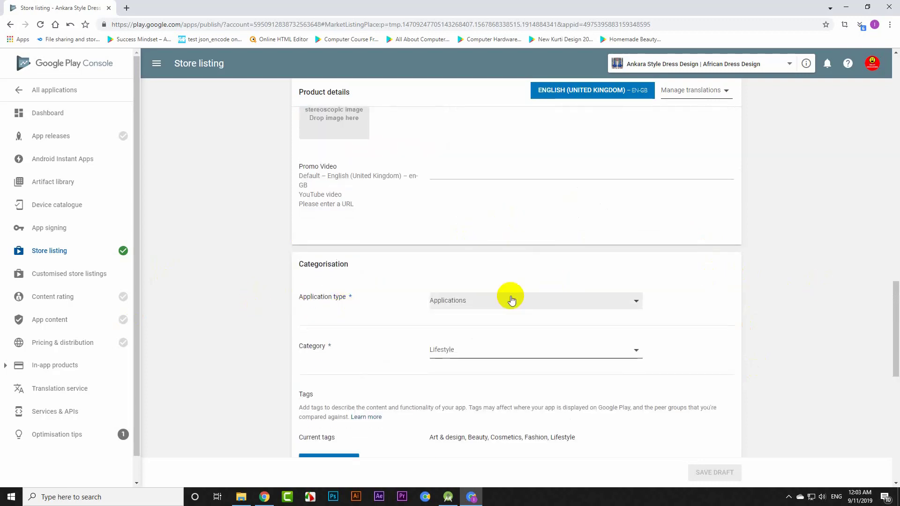
click(488, 306)
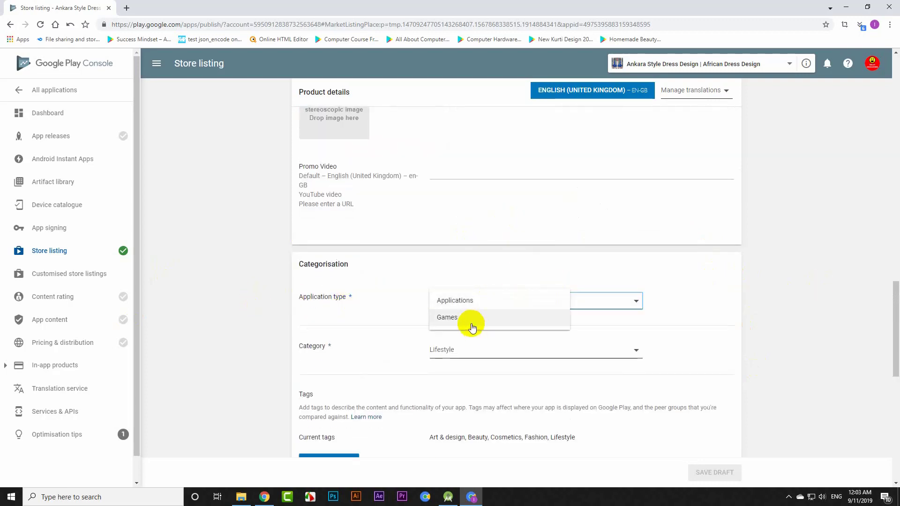
click(479, 299)
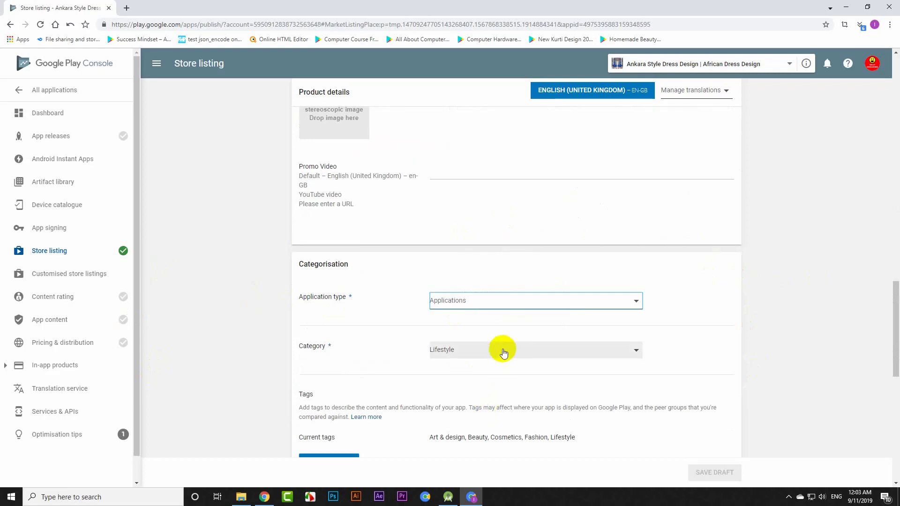
click(503, 353)
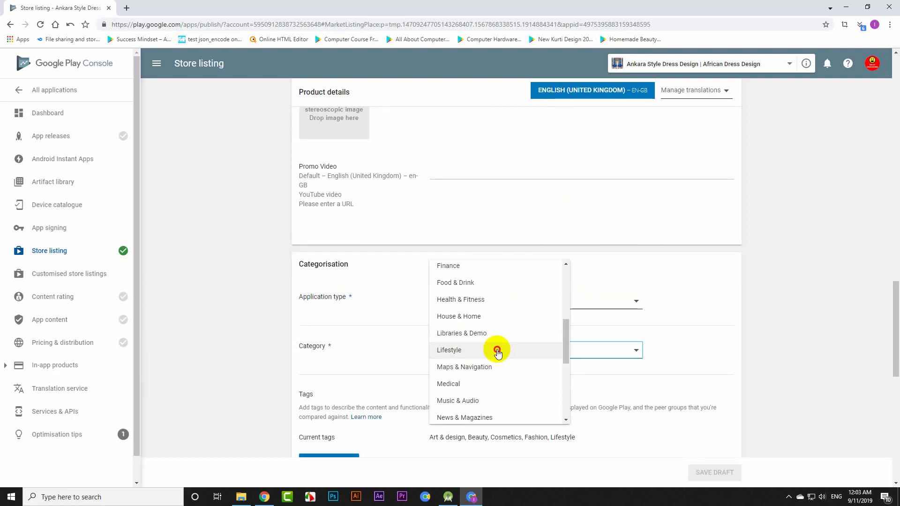
click(498, 351)
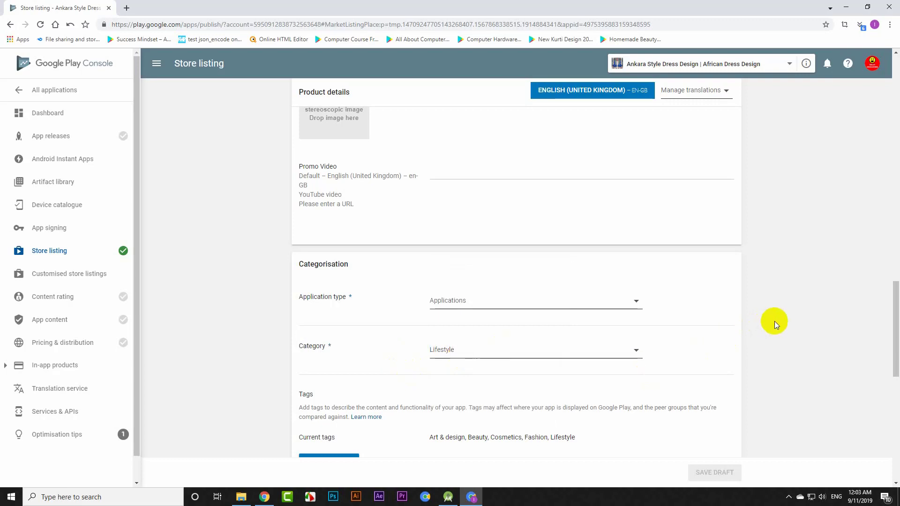
scroll(774, 321, down, 3)
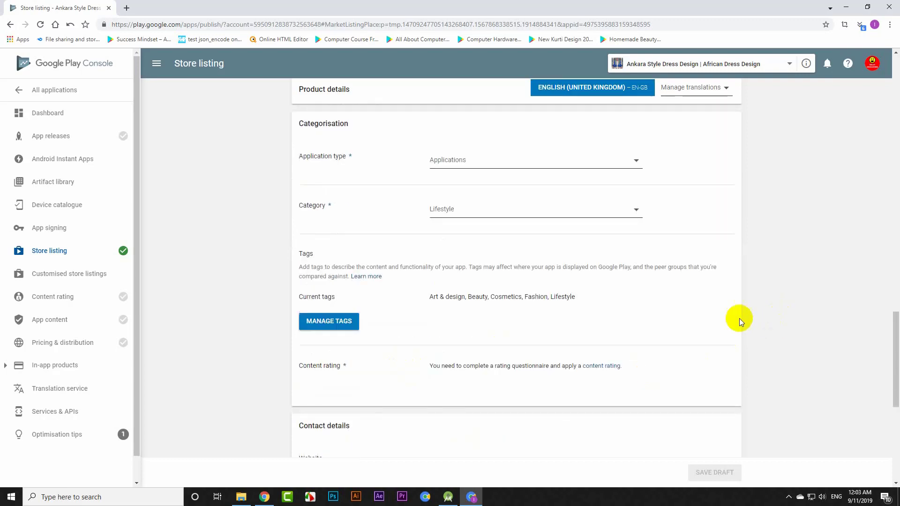
click(335, 323)
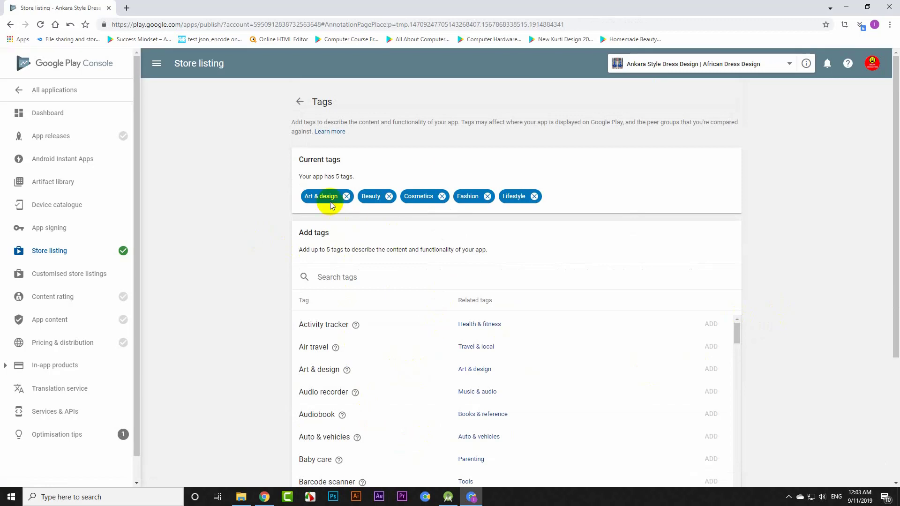
scroll(643, 291, down, 2)
scroll(646, 313, down, 4)
scroll(645, 313, up, 5)
click(300, 111)
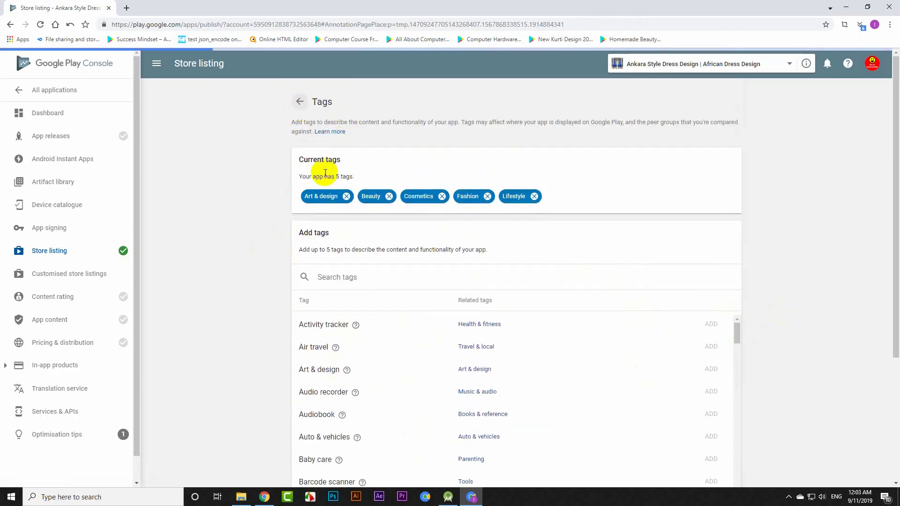
scroll(777, 280, down, 3)
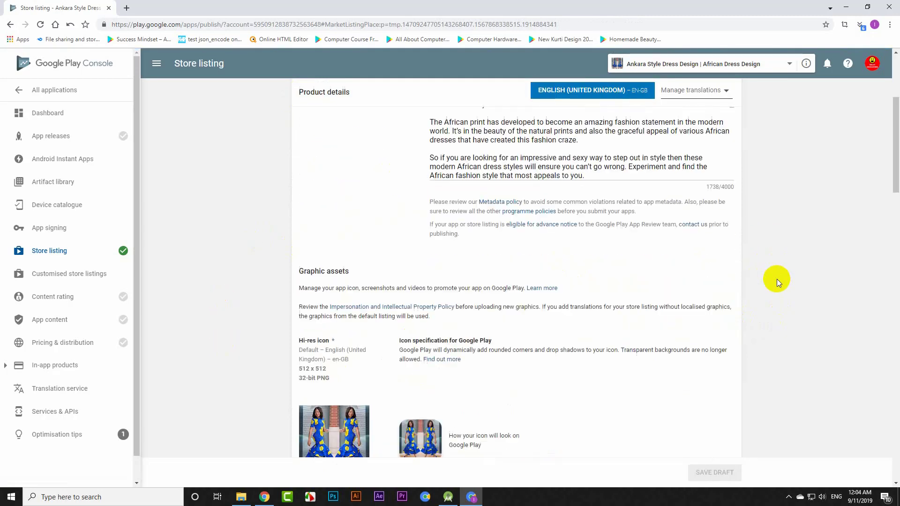
scroll(777, 279, down, 2)
scroll(777, 280, down, 5)
scroll(778, 280, down, 5)
scroll(773, 290, down, 3)
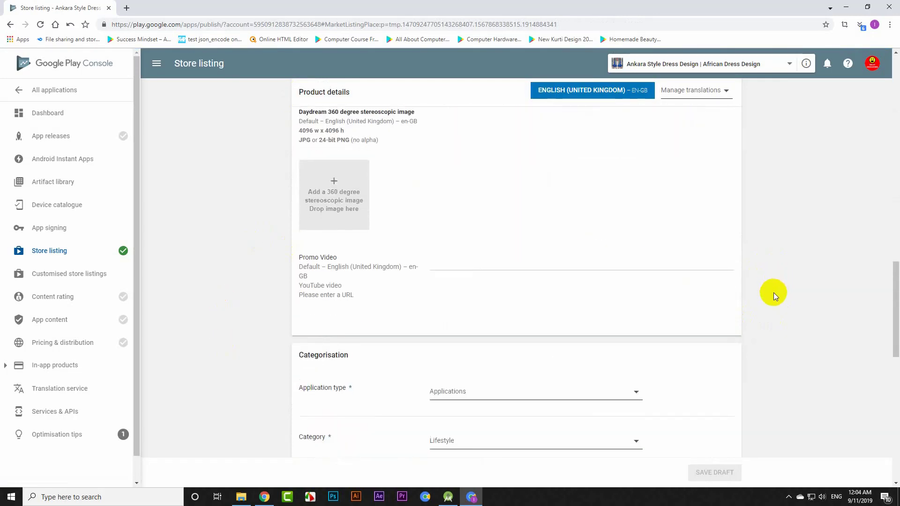
scroll(773, 292, down, 4)
scroll(772, 294, down, 3)
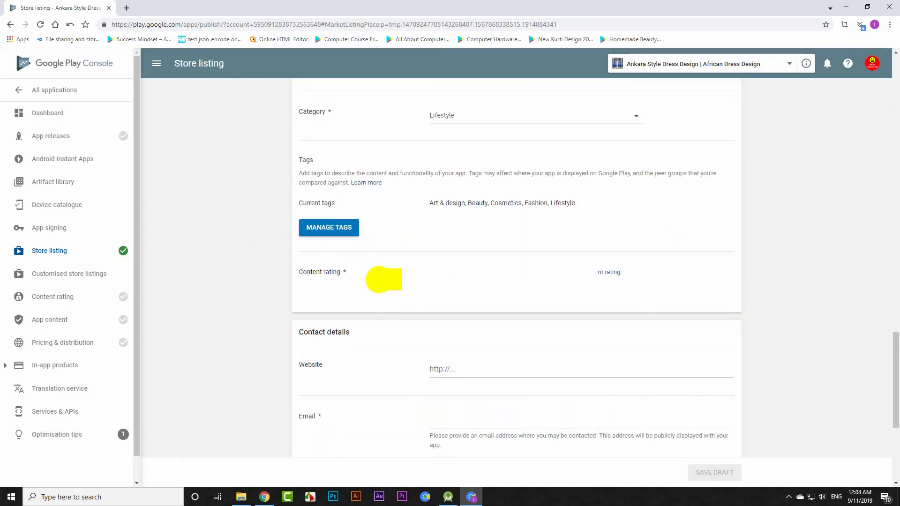
scroll(318, 309, down, 3)
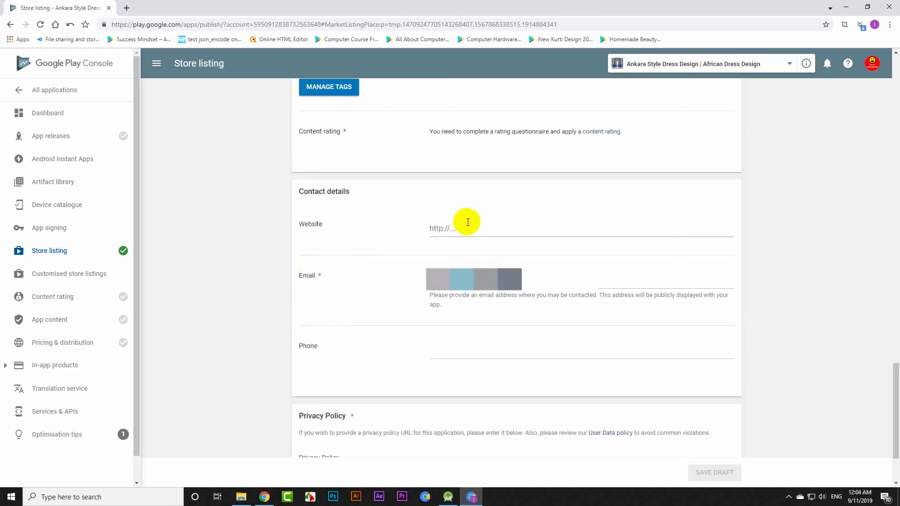
scroll(468, 263, down, 2)
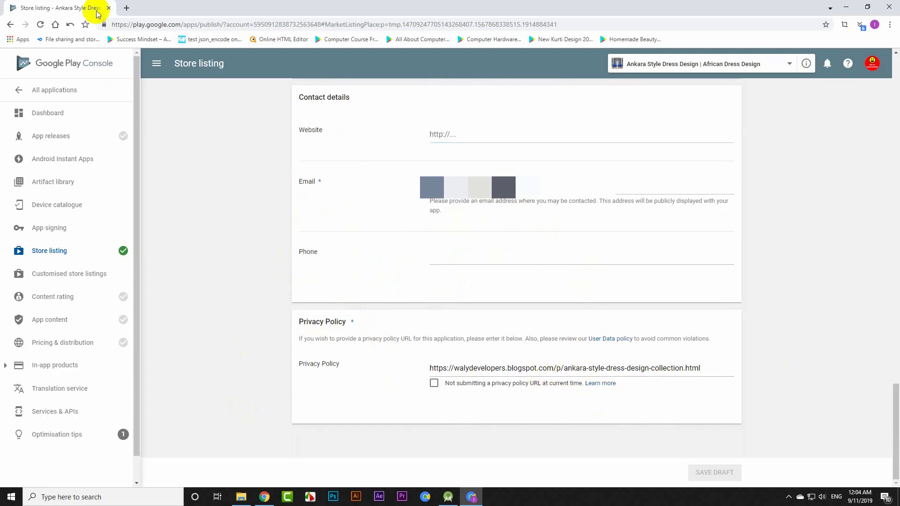
Step: Load the App Privacy Policy Generator site in a new tab
click(126, 8)
text(pri)
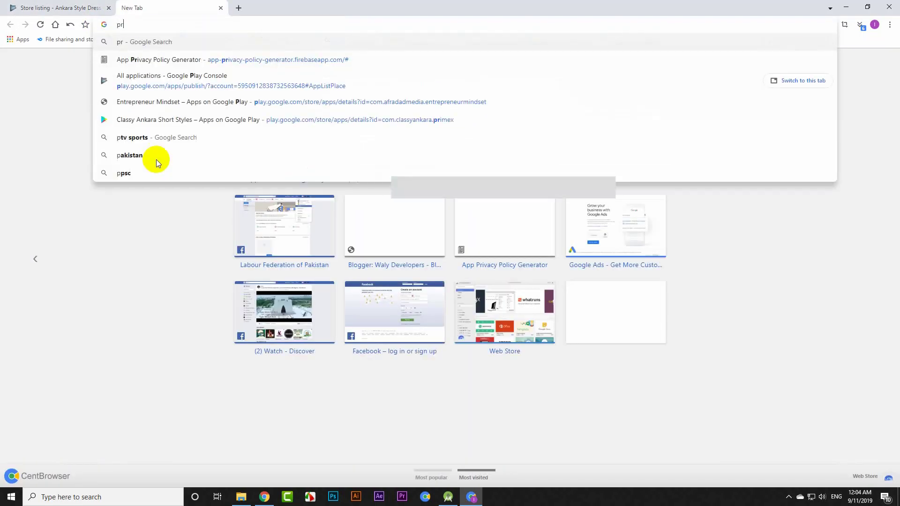
key(Down)
key(Return)
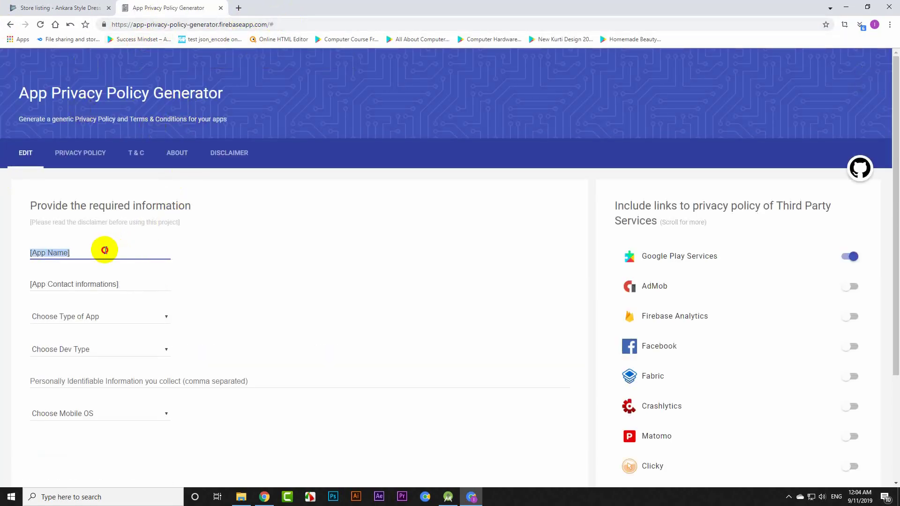
Step: Set the app type to Free, developer type to Individual and mobile OS to Android
click(102, 320)
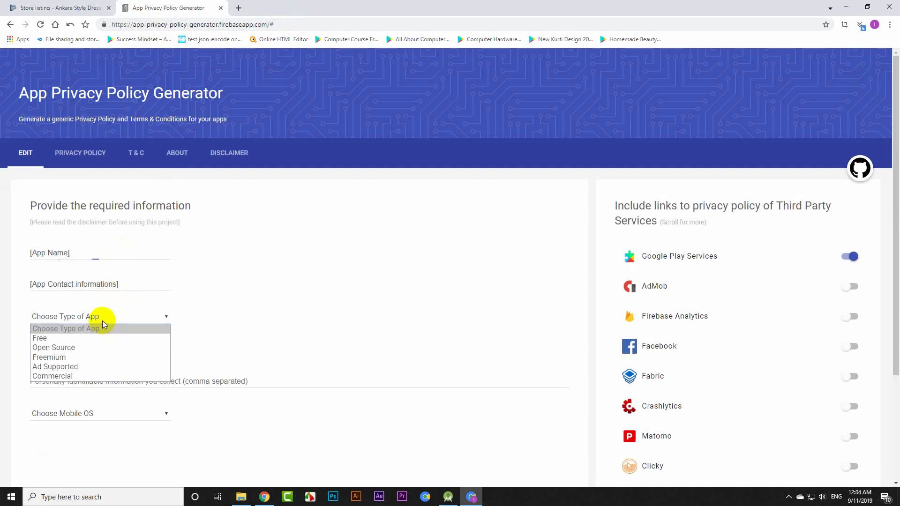
click(97, 339)
click(122, 347)
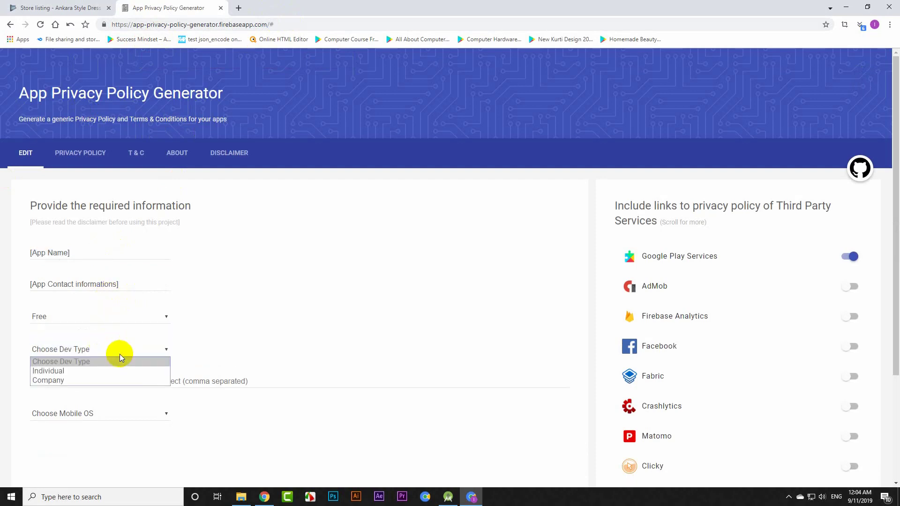
click(112, 370)
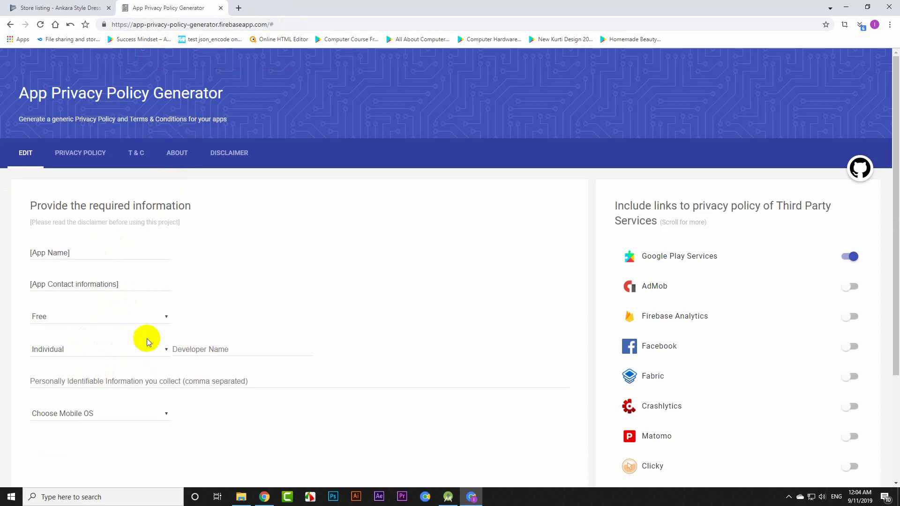
click(258, 351)
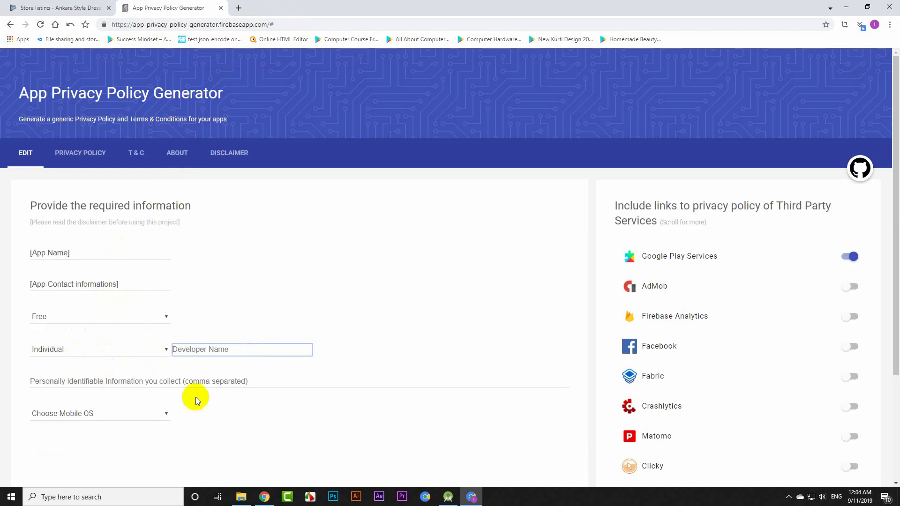
click(149, 424)
click(108, 435)
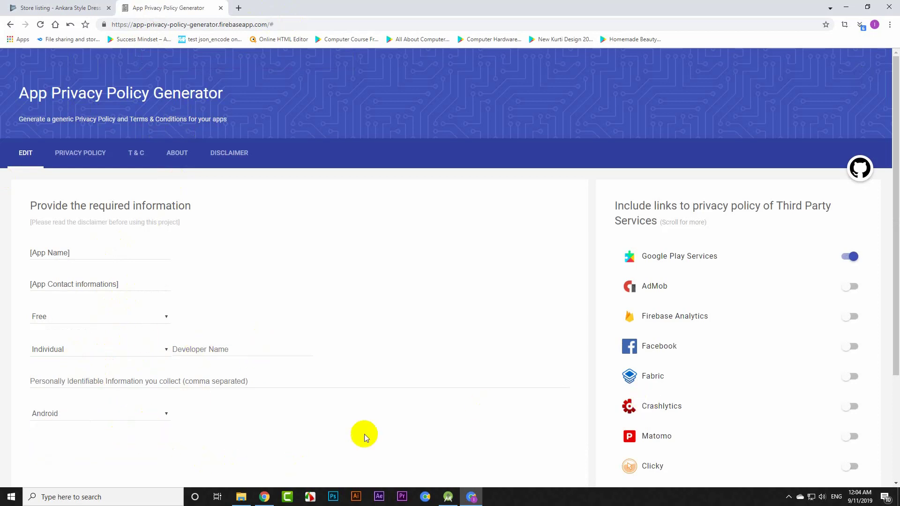
Step: Include AdMob, Firebase Analytics and Facebook links, generate the policy, and close the generator tab
click(849, 287)
click(849, 318)
scroll(839, 319, down, 3)
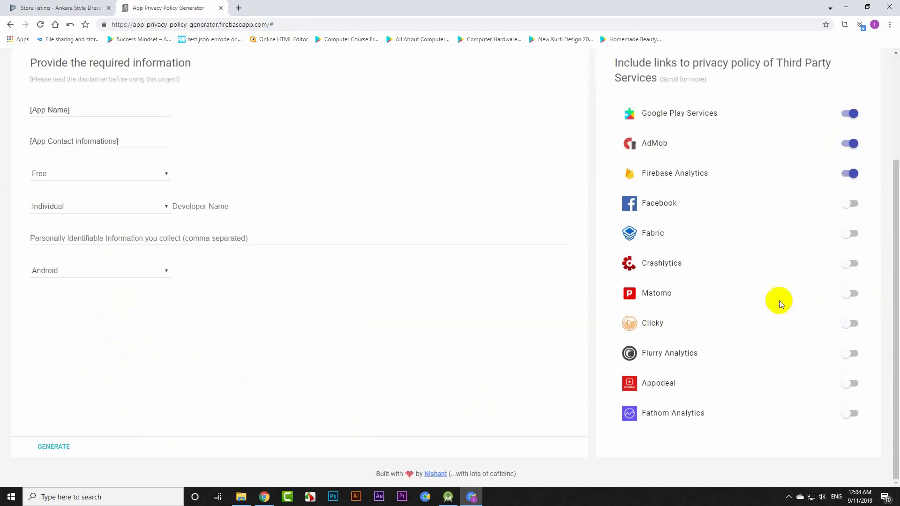
click(852, 205)
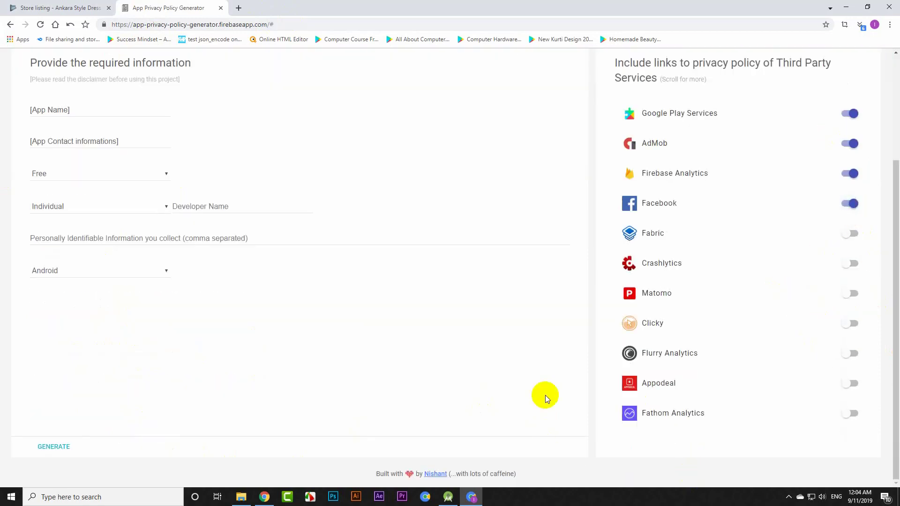
click(53, 447)
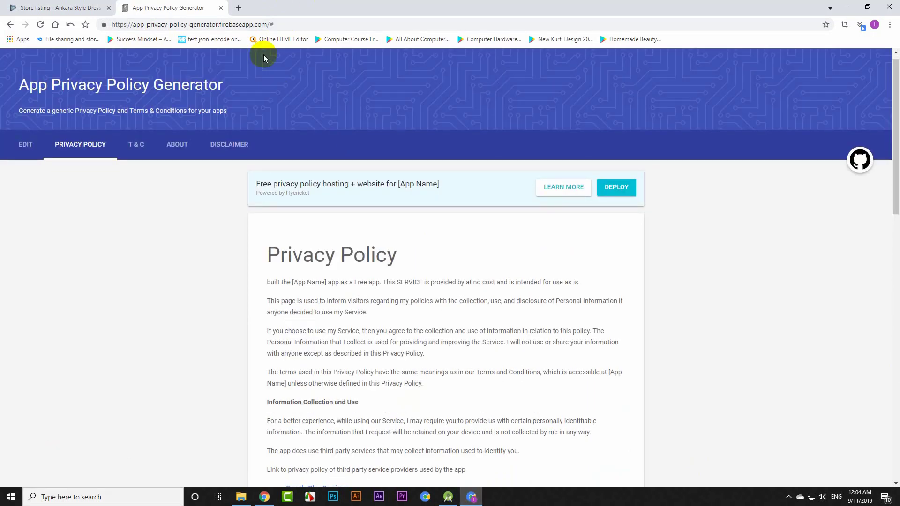
click(221, 8)
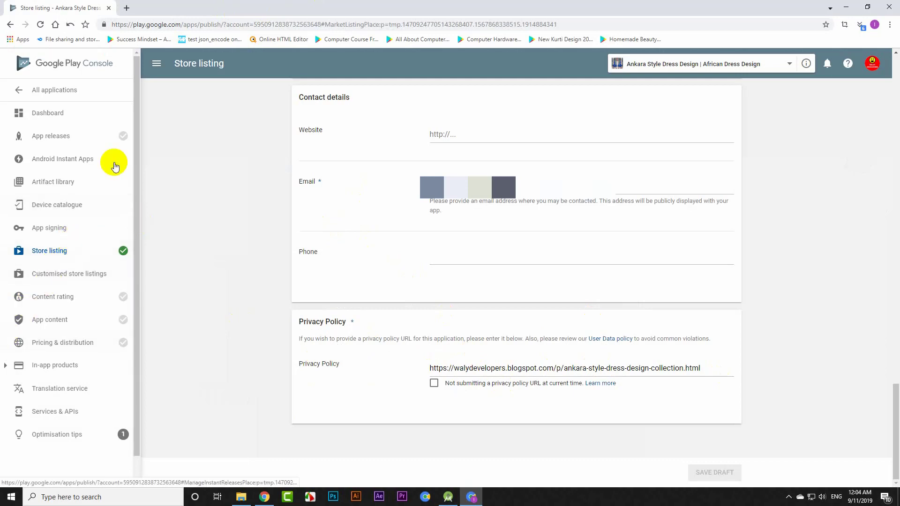
Step: Create a Production release from App releases and accept Google-managed app signing
click(81, 149)
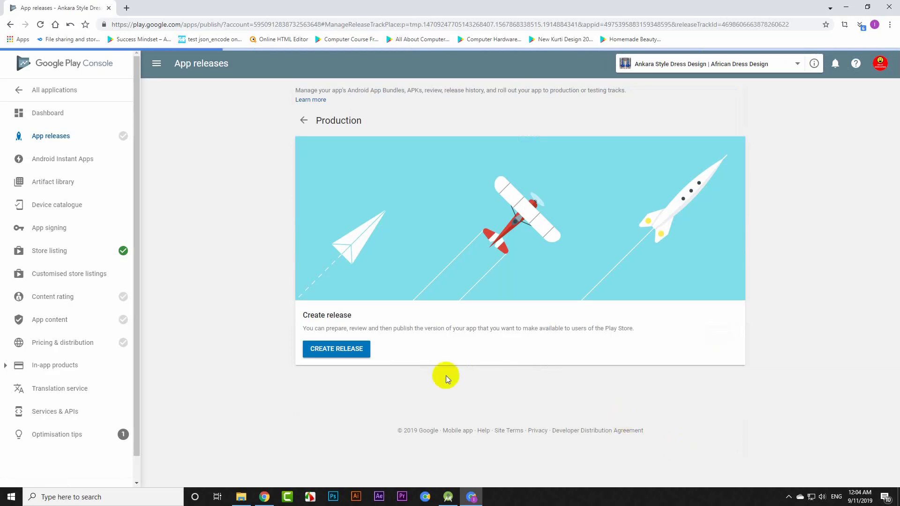
click(353, 355)
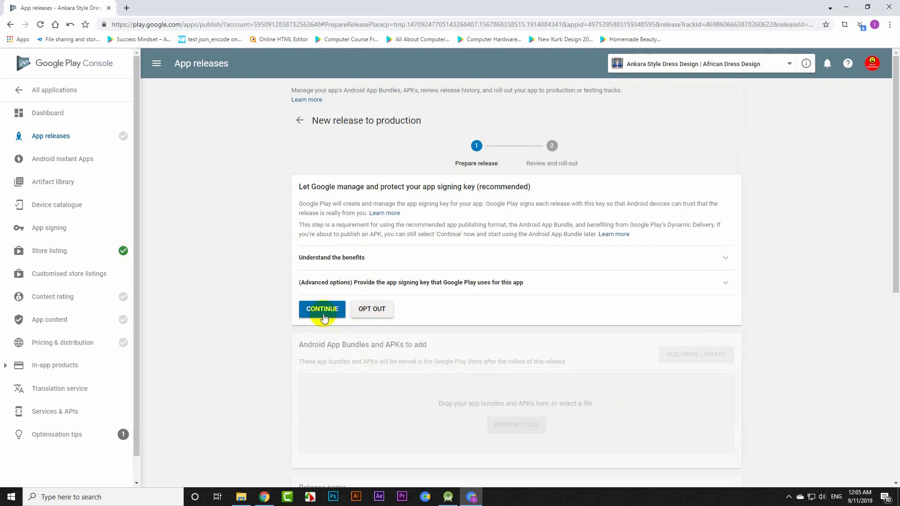
click(317, 311)
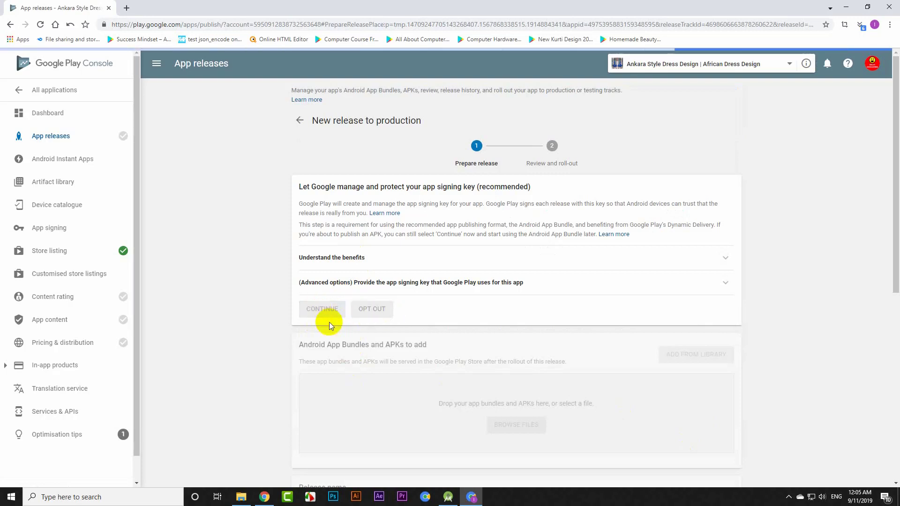
scroll(433, 280, down, 5)
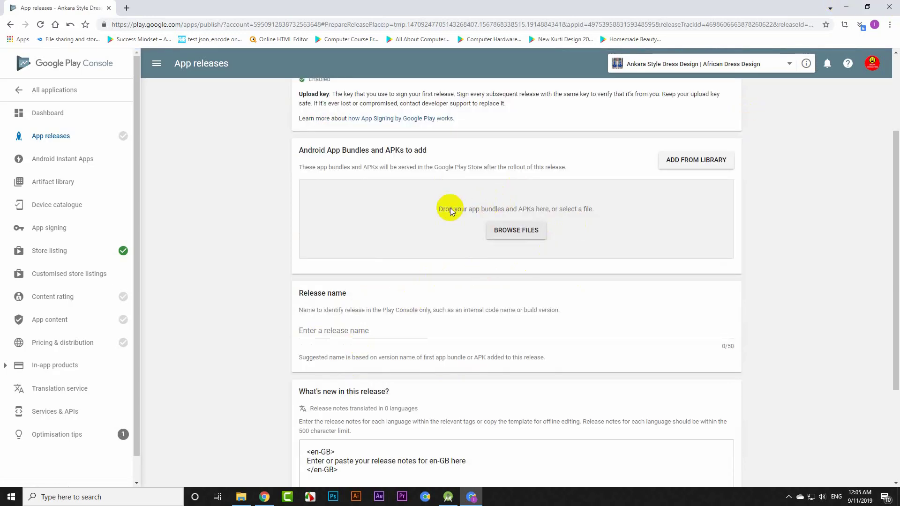
Step: Drag app.aab from the release folder onto the production release's bundle drop zone
click(846, 7)
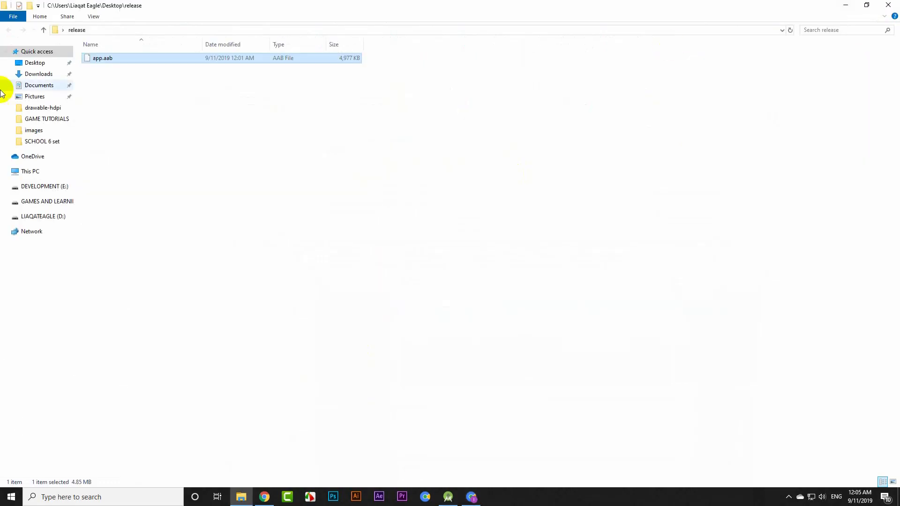
drag(89, 64, 467, 502)
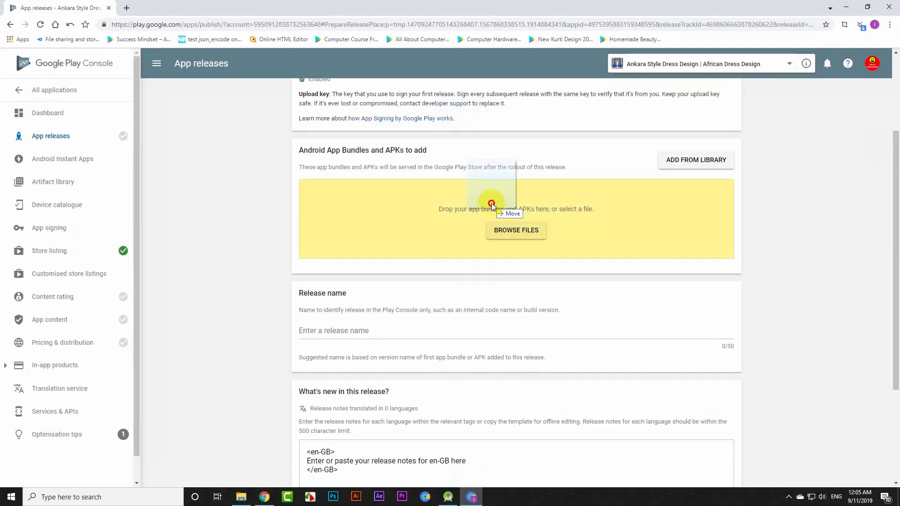
drag(467, 502, 497, 219)
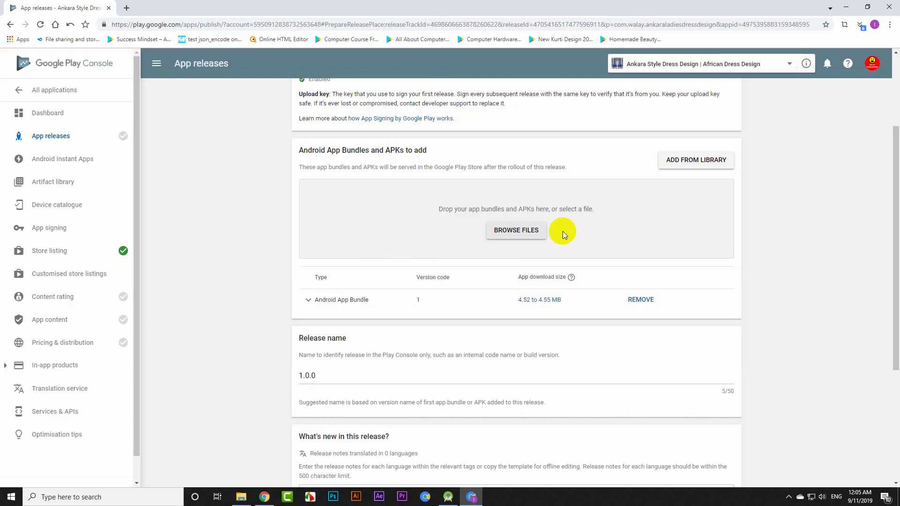
Step: Replace the en-GB placeholder with 'NEW DESIGNS WILL BE ADDED EVERY WEAK' and save the release
scroll(498, 235, down, 2)
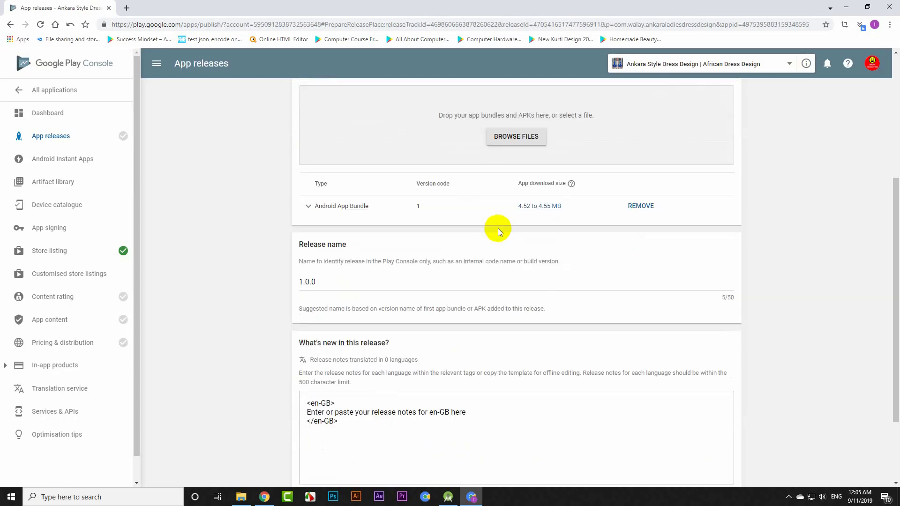
scroll(434, 143, down, 1)
scroll(450, 141, up, 4)
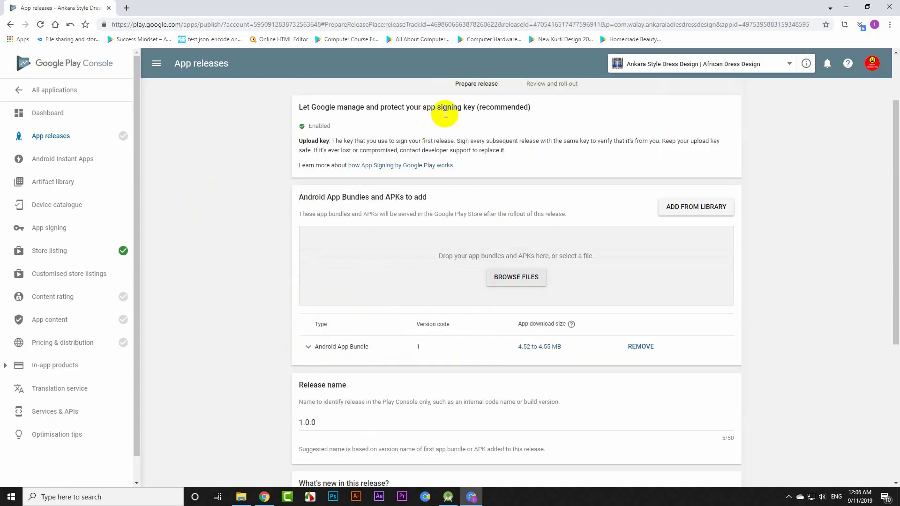
scroll(450, 258, down, 1)
scroll(402, 221, down, 5)
scroll(402, 263, up, 1)
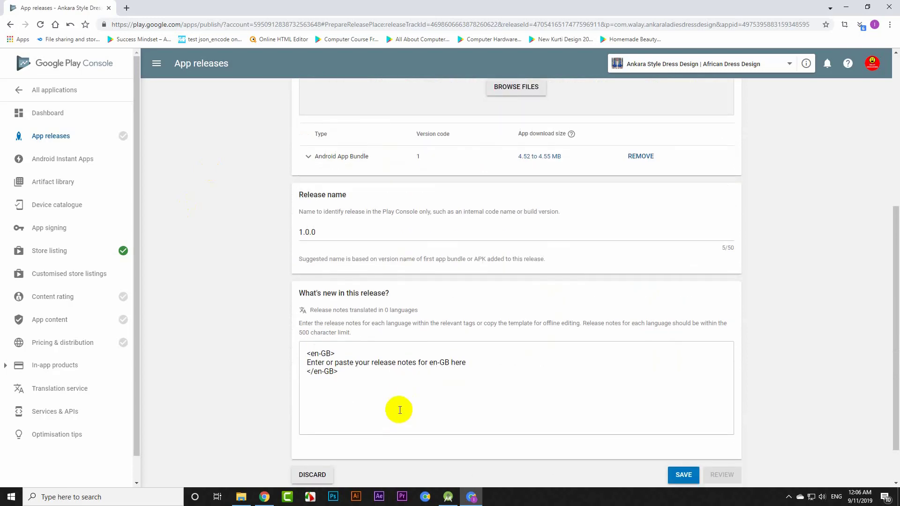
scroll(399, 408, down, 1)
triple_click(337, 319)
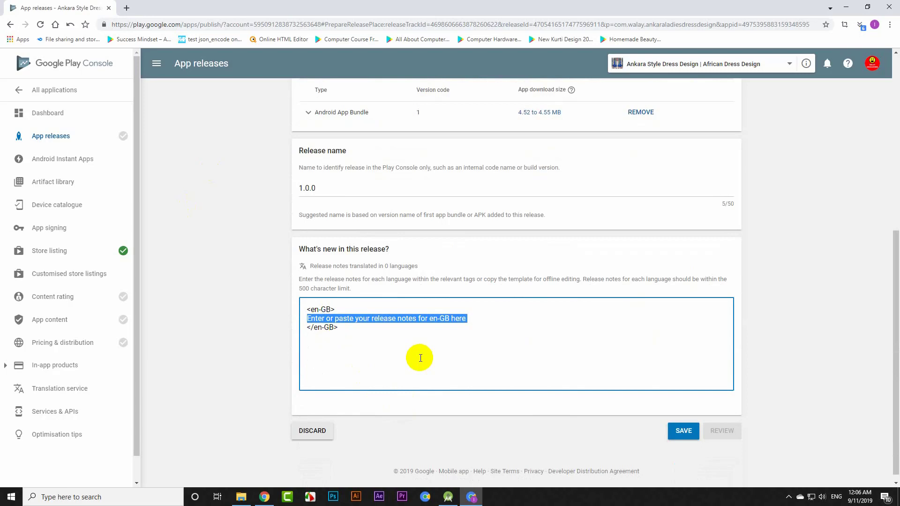
text(E)
key(BackSpace)
text(N)
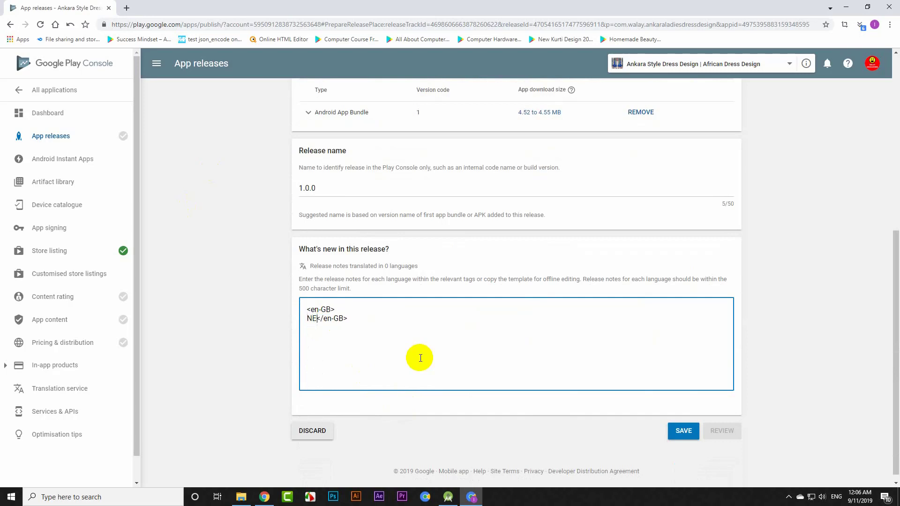
text(EW DESIGNS WI)
text(LL BE ADDE)
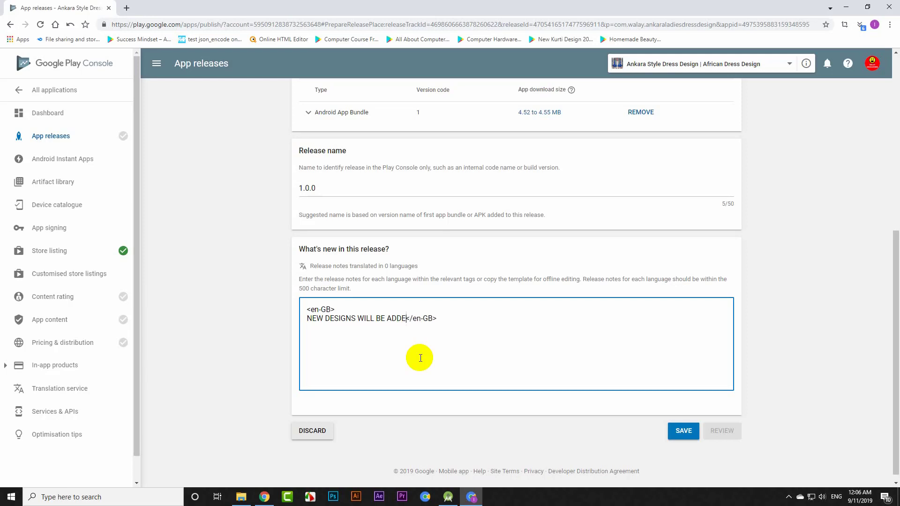
text(D EVERY )
text(WEAK)
key(Return)
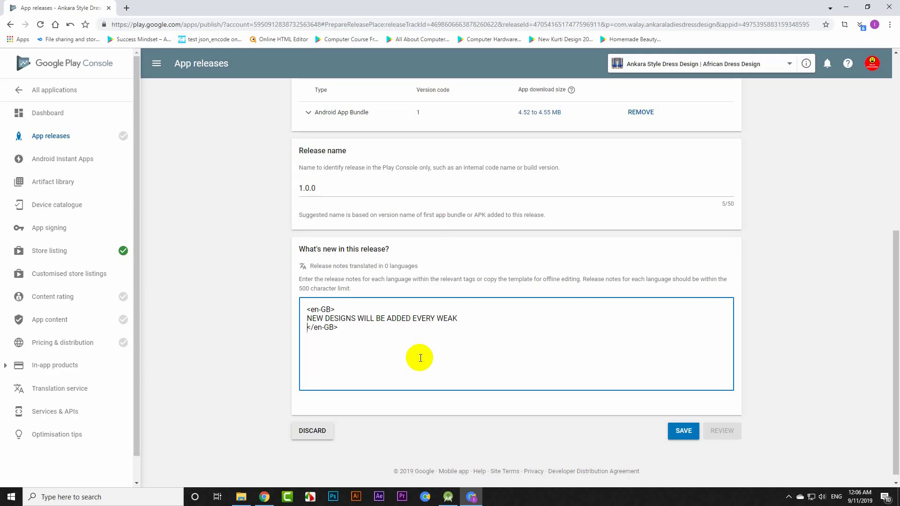
click(684, 431)
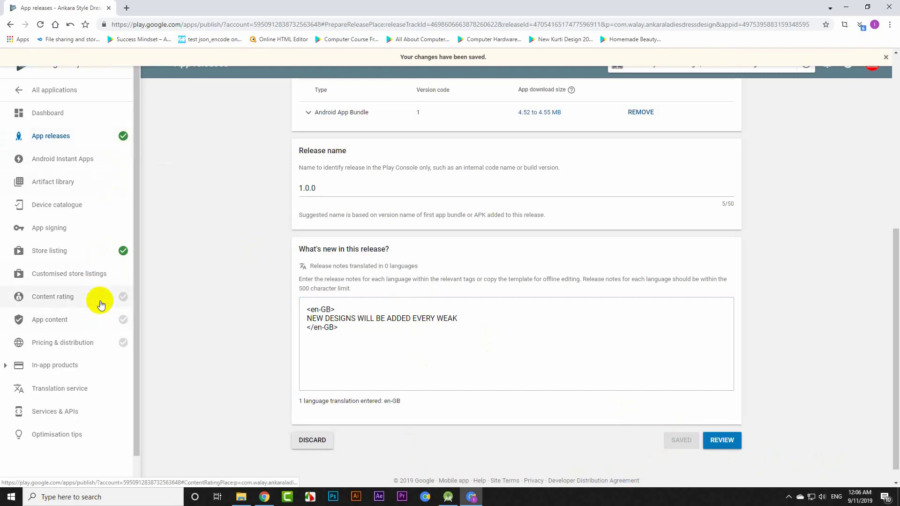
Step: In Pricing & distribution, make the app available in all countries and declare it contains ads
click(84, 343)
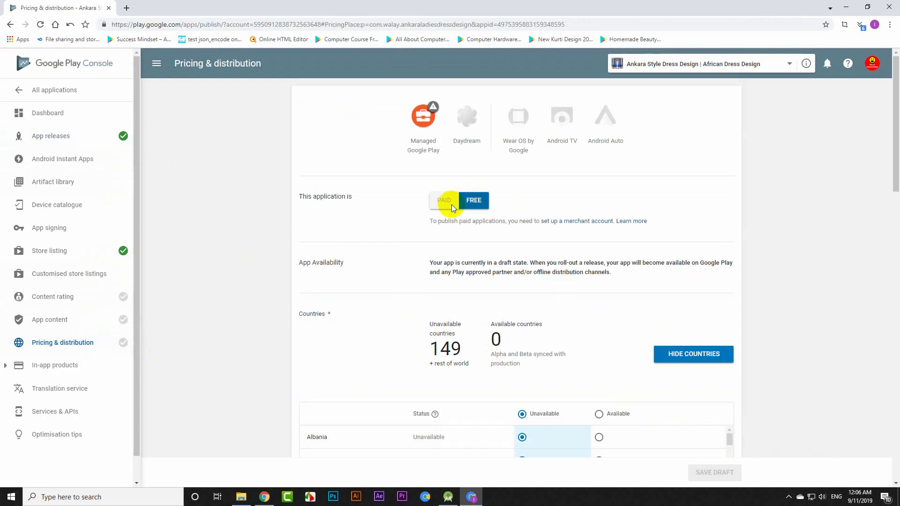
scroll(485, 230, down, 1)
scroll(485, 230, down, 2)
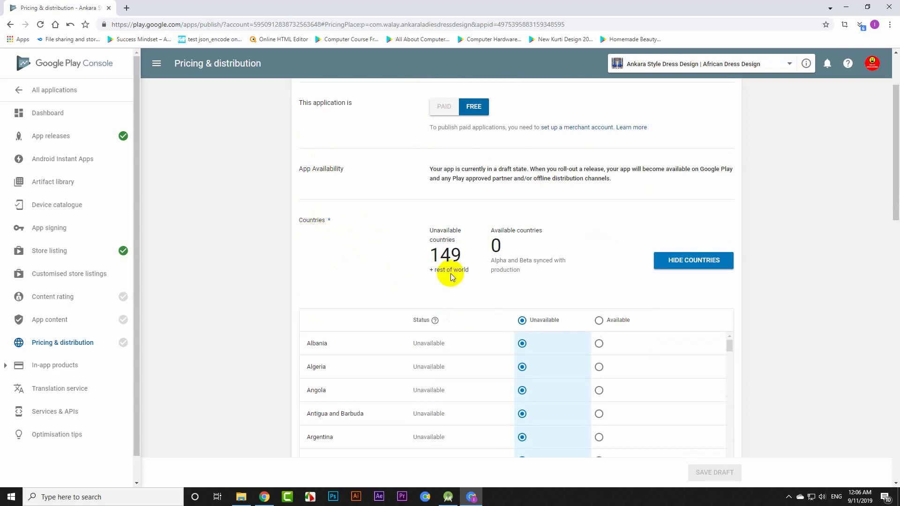
click(599, 320)
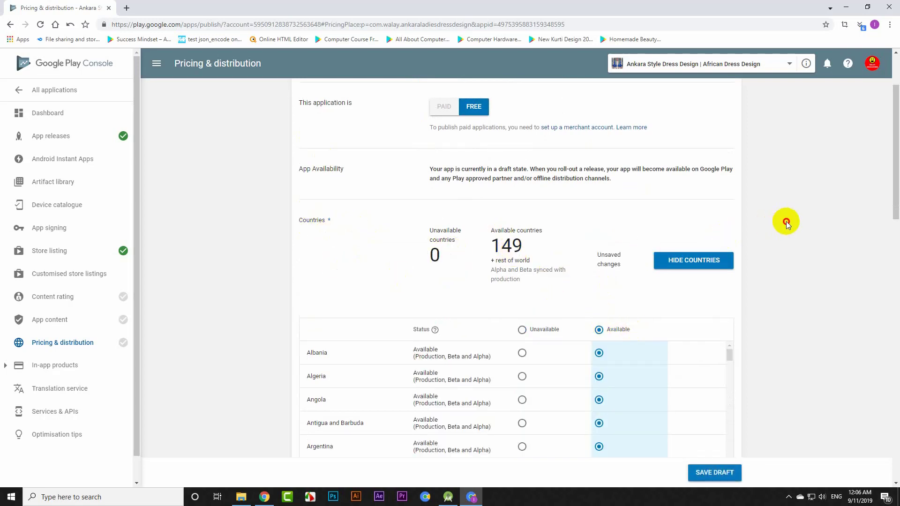
scroll(796, 221, down, 3)
scroll(820, 228, down, 5)
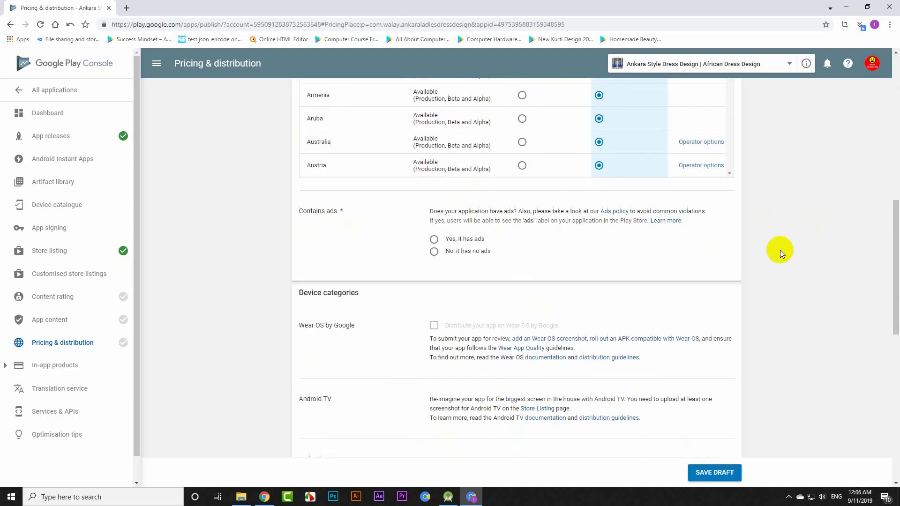
click(434, 239)
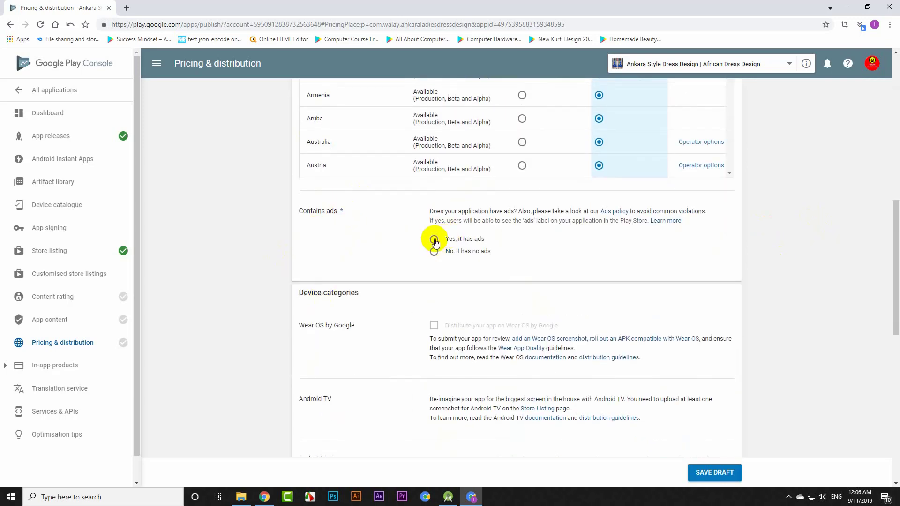
Step: Accept the content guidelines declaration and save the pricing and distribution draft
scroll(423, 295, down, 3)
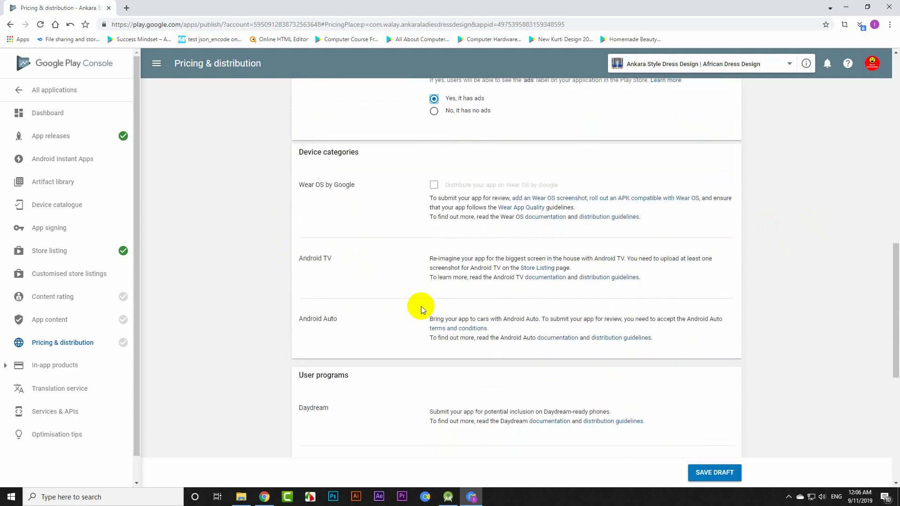
scroll(421, 307, down, 3)
scroll(420, 313, down, 2)
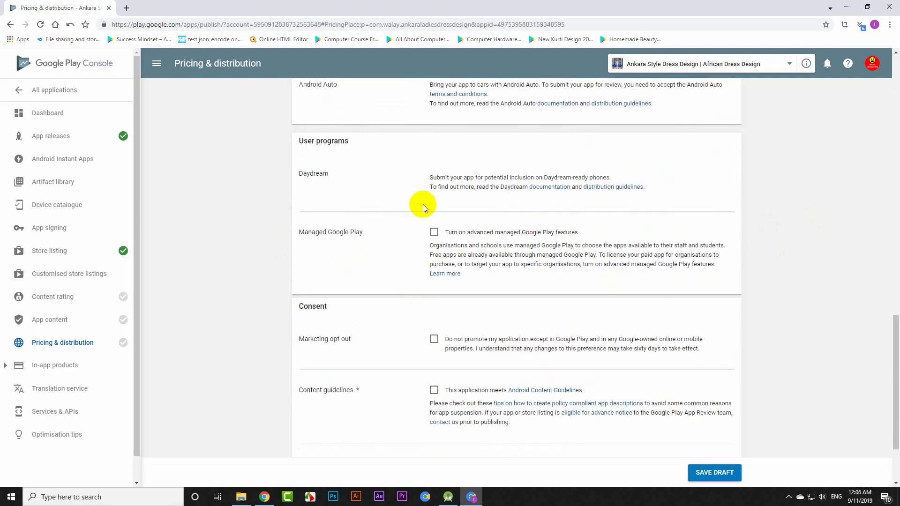
scroll(401, 247, down, 2)
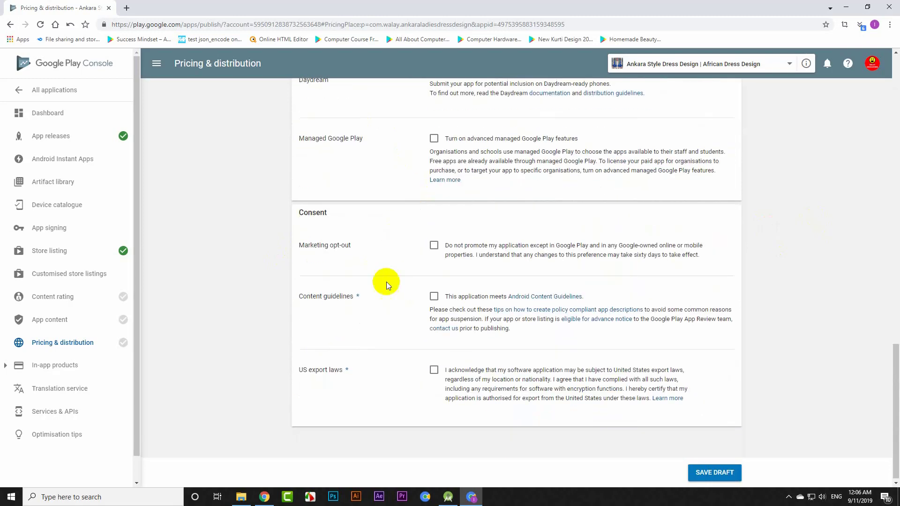
click(434, 294)
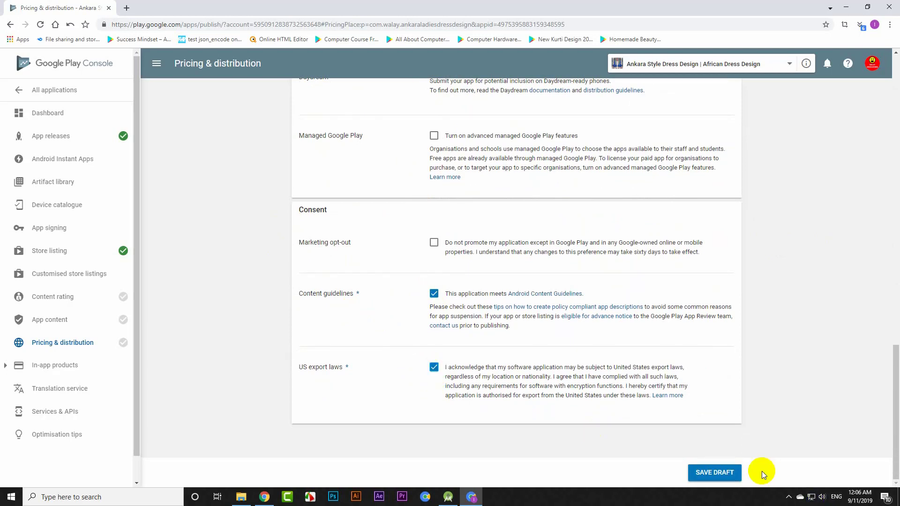
click(714, 472)
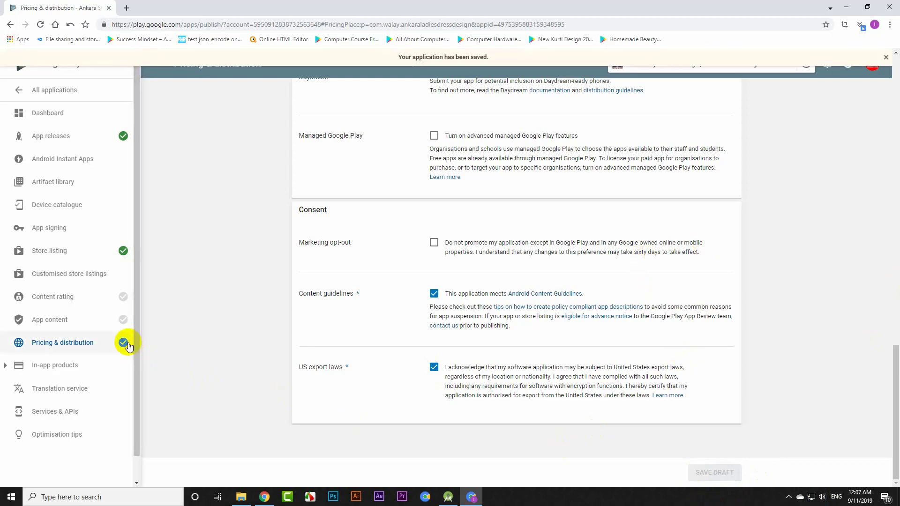
Step: Open the content rating questionnaire and copy the account e-mail address from the account details
click(67, 300)
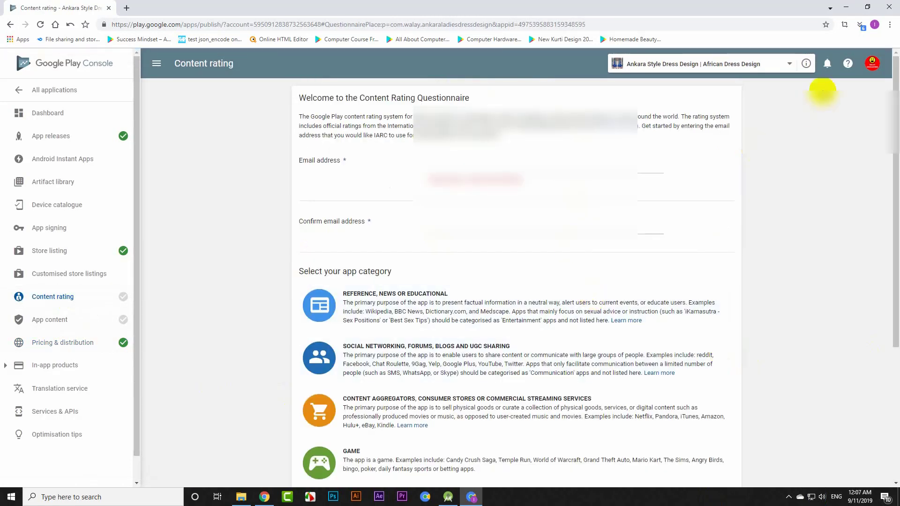
click(865, 65)
triple_click(811, 136)
right_click(810, 135)
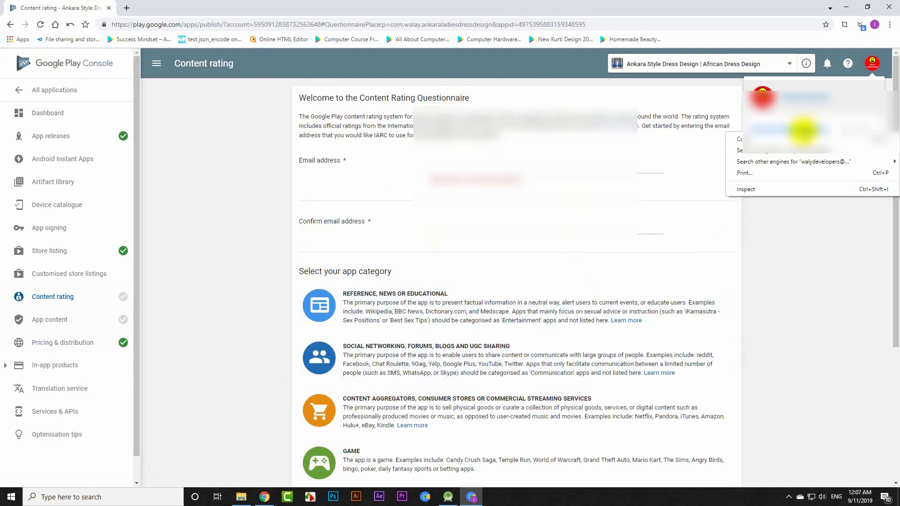
click(811, 140)
Step: Paste the account e-mail into both the Email address and Confirm email address fields
click(518, 172)
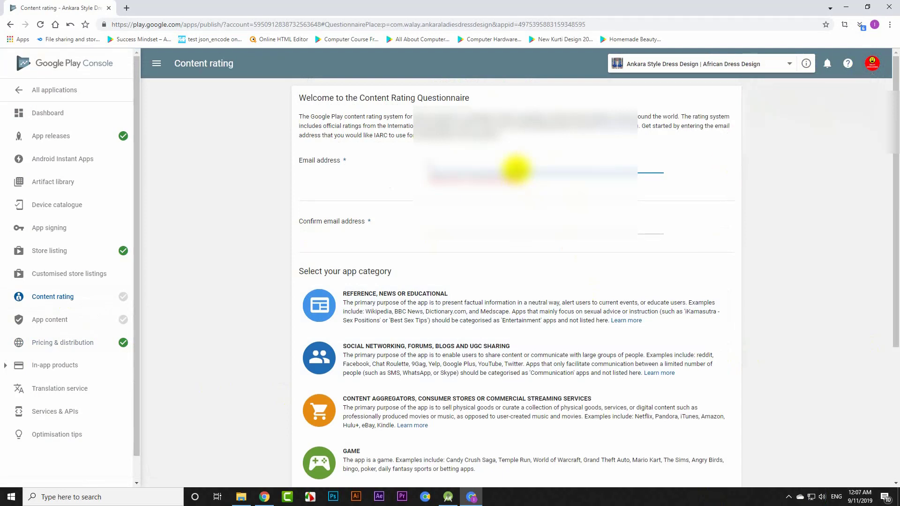
key(ctrl+v)
click(502, 221)
key(ctrl+v)
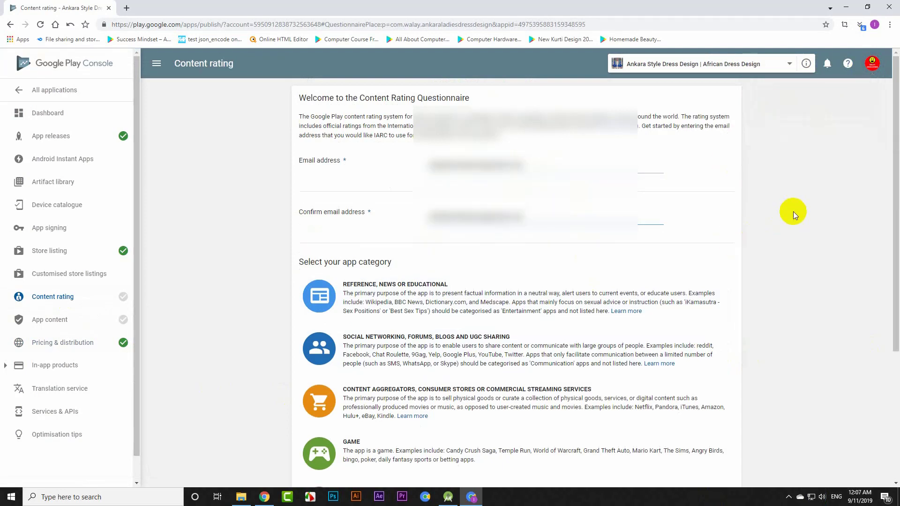
scroll(766, 236, down, 2)
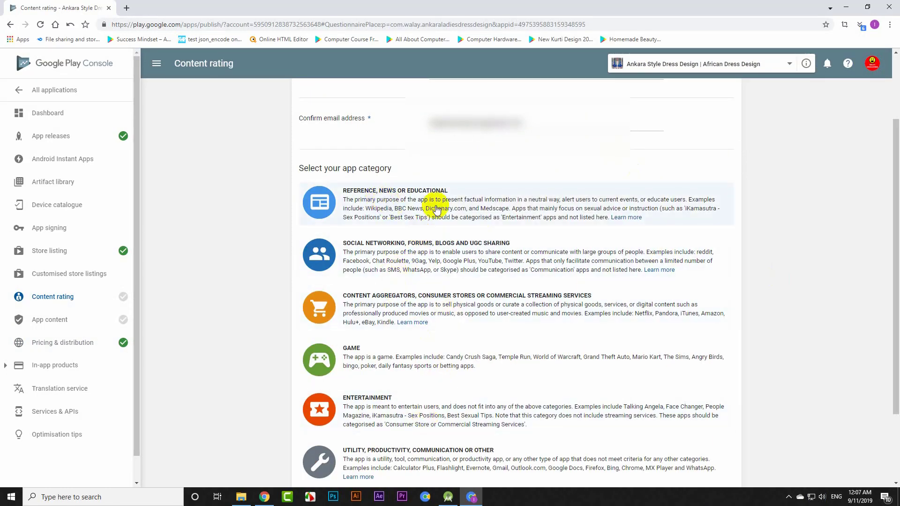
scroll(544, 304, down, 1)
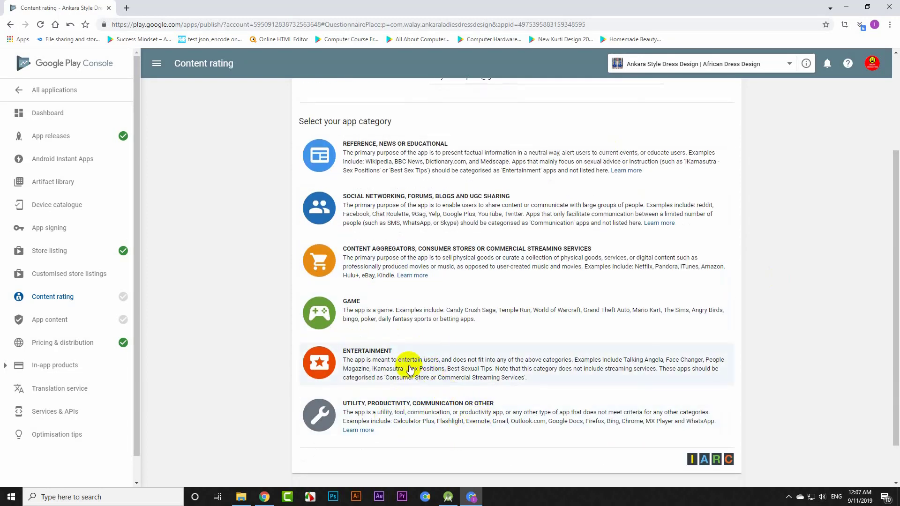
Step: Set the category to Entertainment and answer No for violence, fear, sexuality, gambling, language and drugs
click(359, 370)
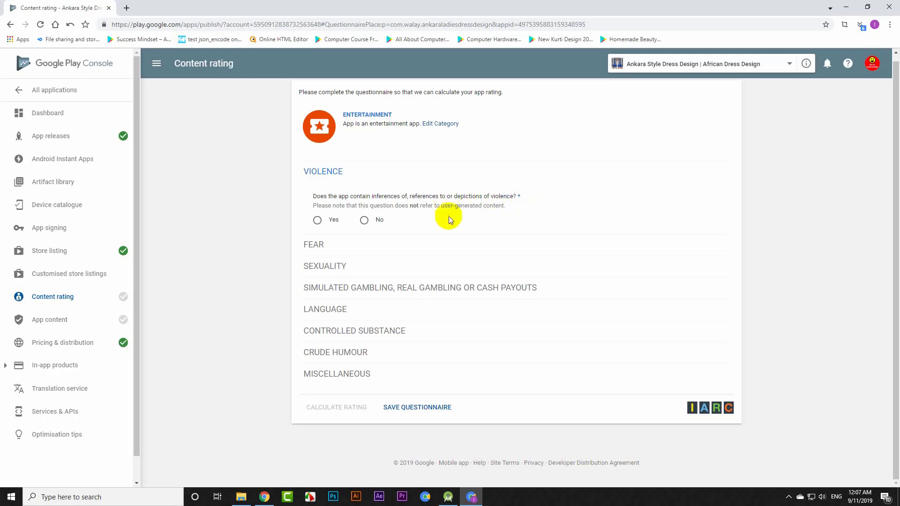
click(364, 220)
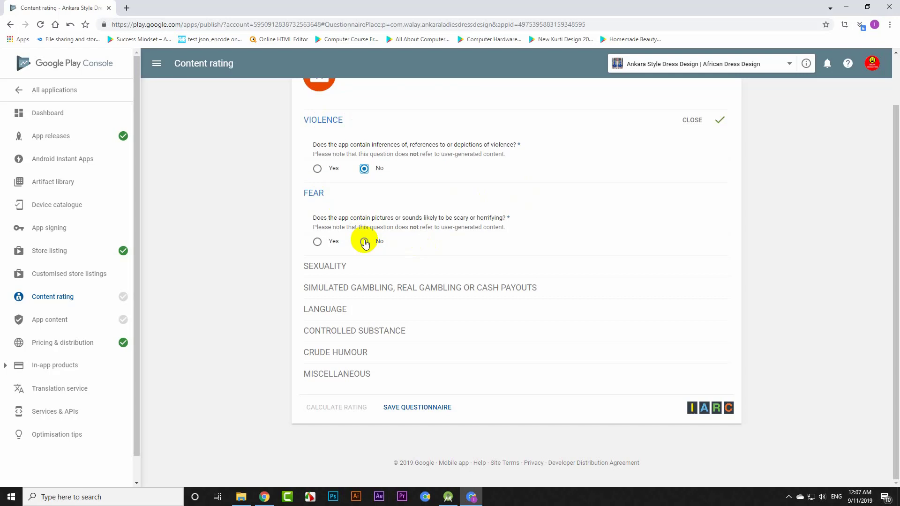
click(364, 242)
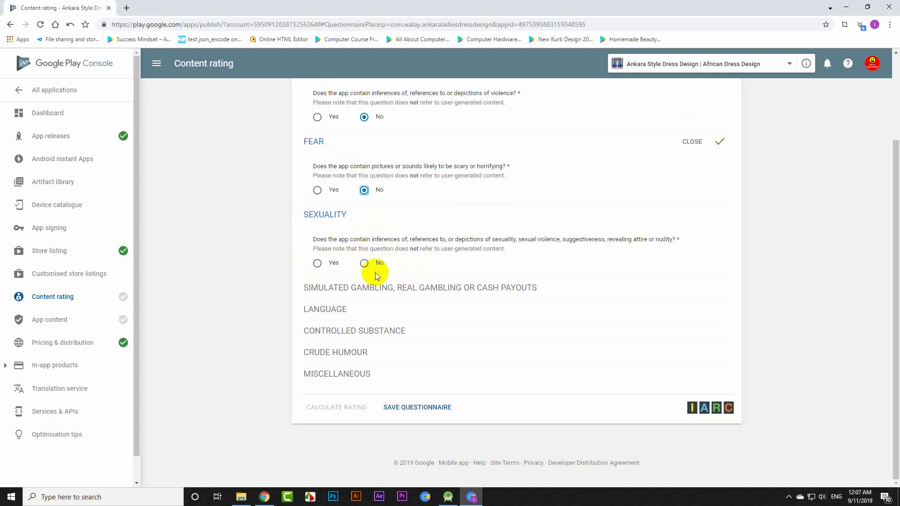
click(364, 264)
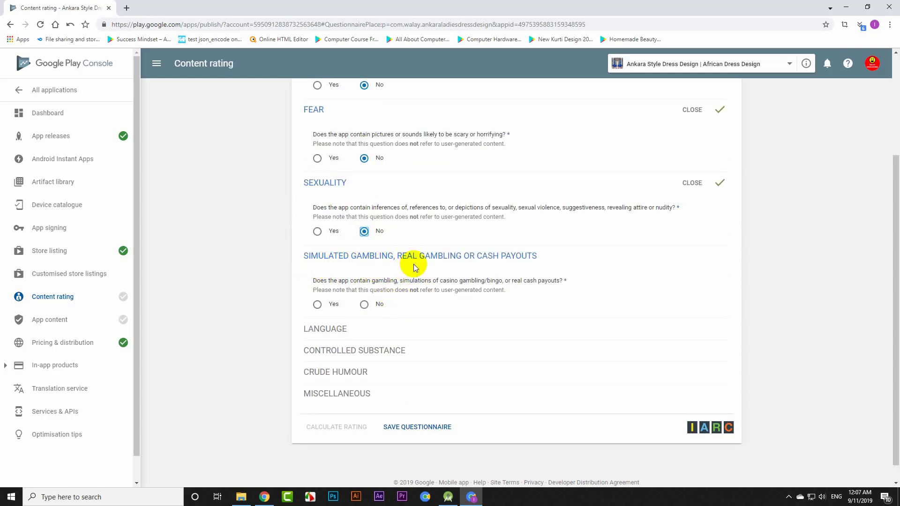
click(368, 305)
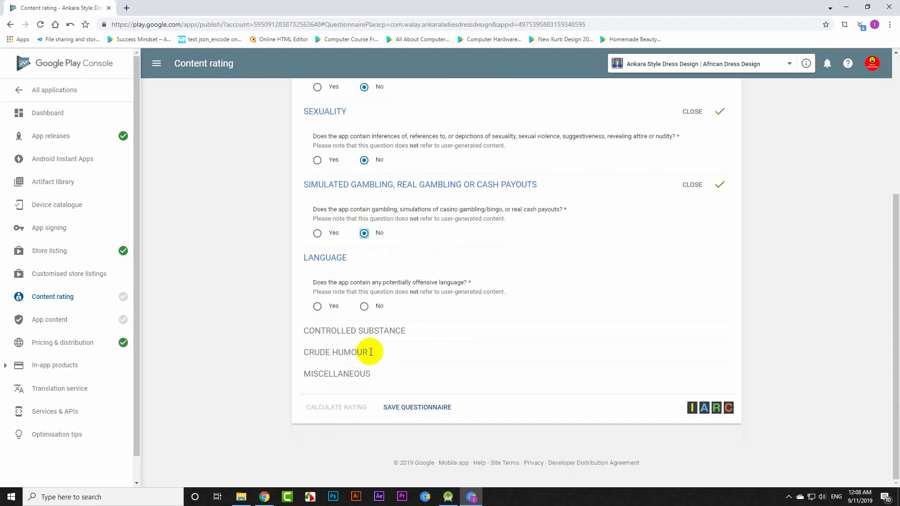
click(365, 307)
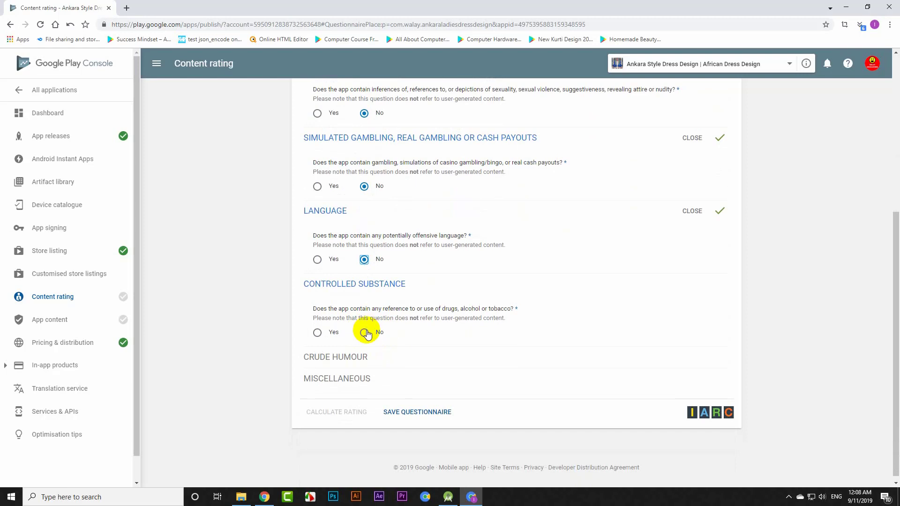
click(366, 332)
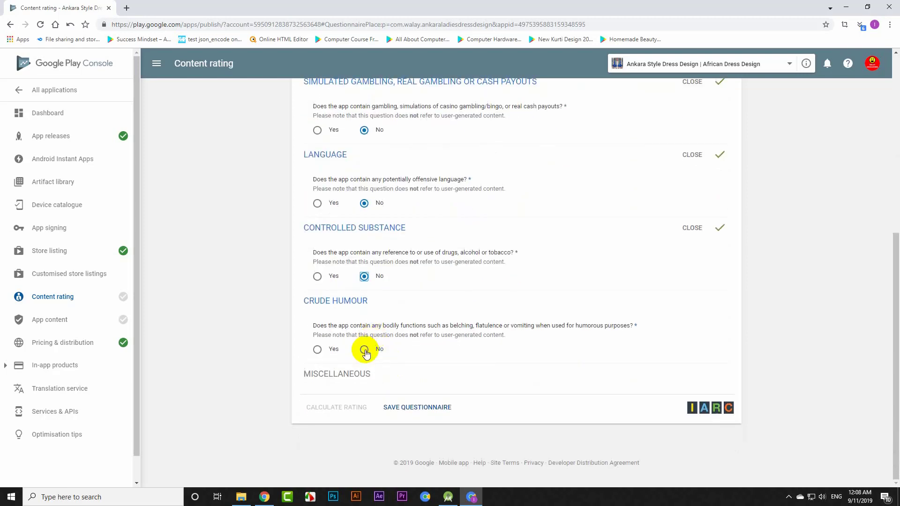
Step: Answer No for crude humour, user interaction, location sharing, digital purchases and Nazi symbols
click(365, 350)
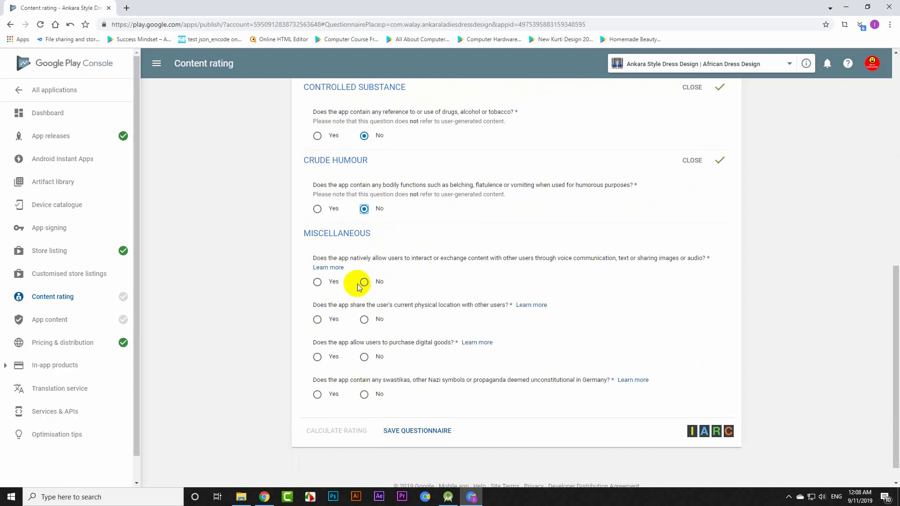
click(363, 284)
click(364, 320)
click(364, 357)
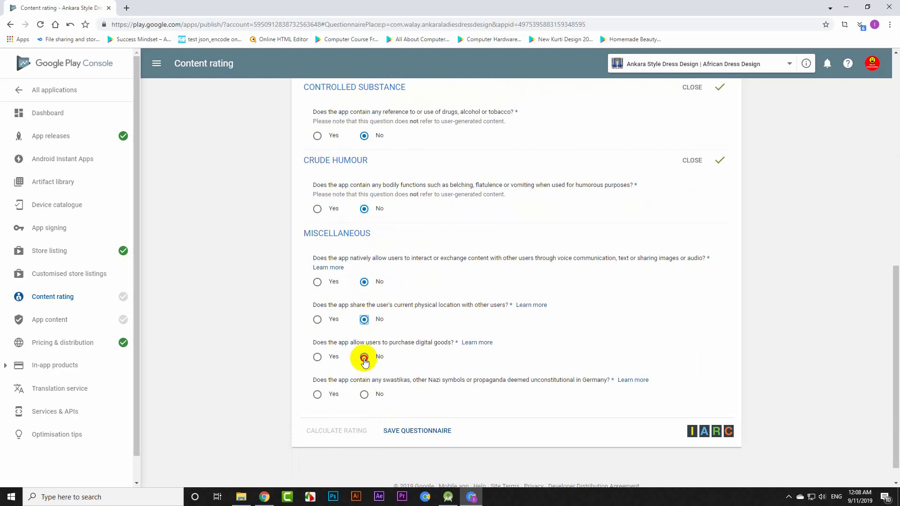
click(364, 394)
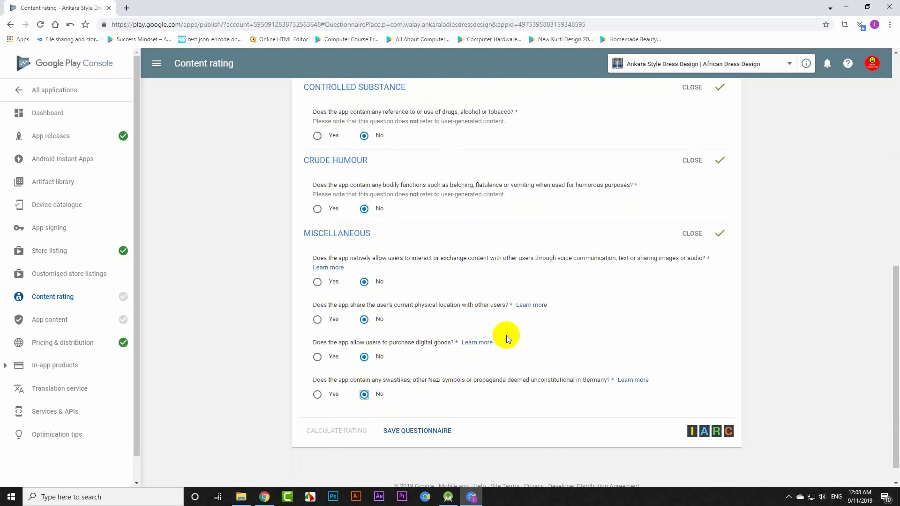
scroll(506, 335, up, 6)
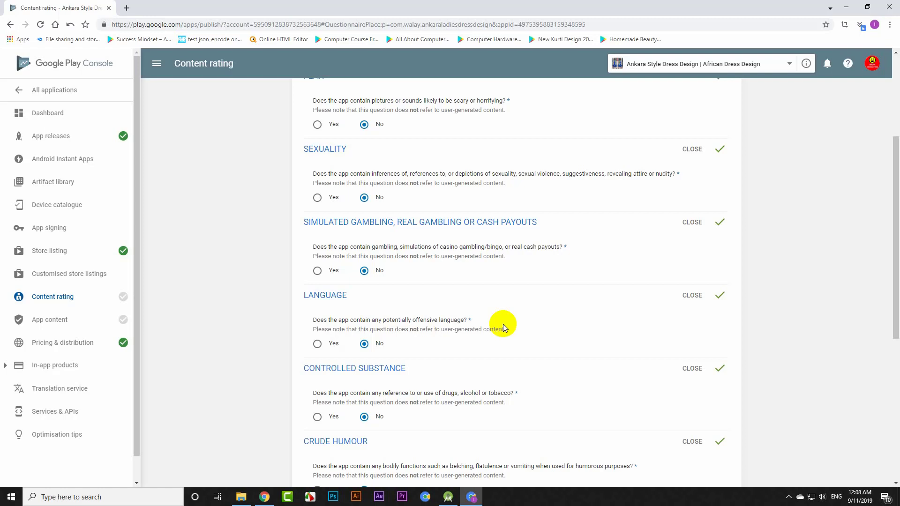
scroll(510, 268, up, 2)
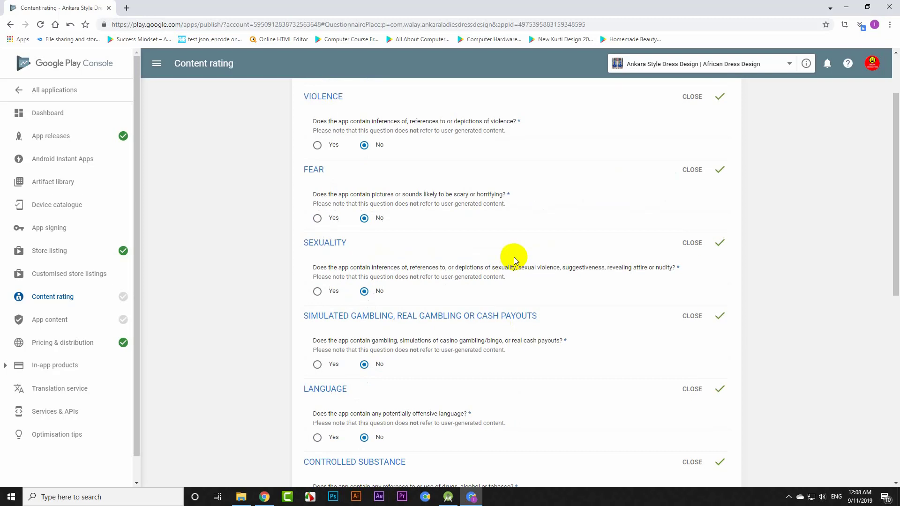
scroll(487, 248, up, 2)
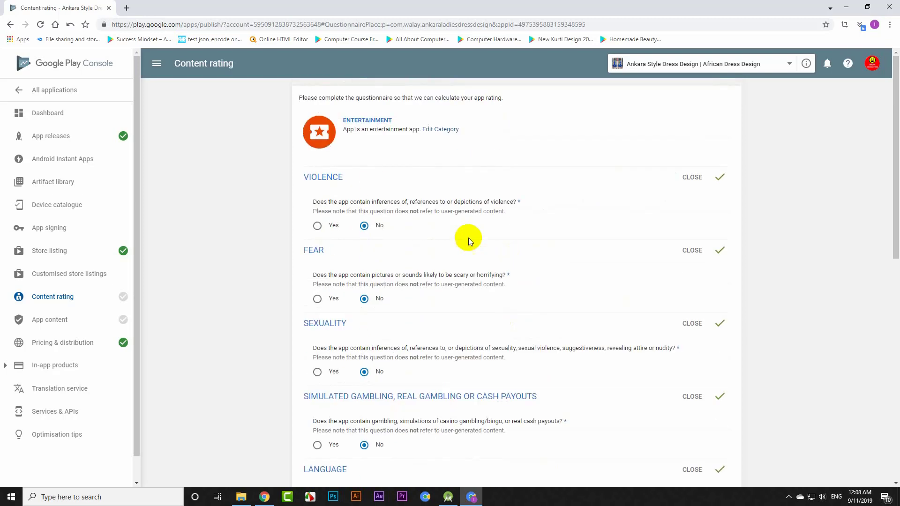
scroll(328, 310, down, 2)
Step: Briefly switch the sexuality and sexual activity answers to Yes, then set both back to No
click(318, 278)
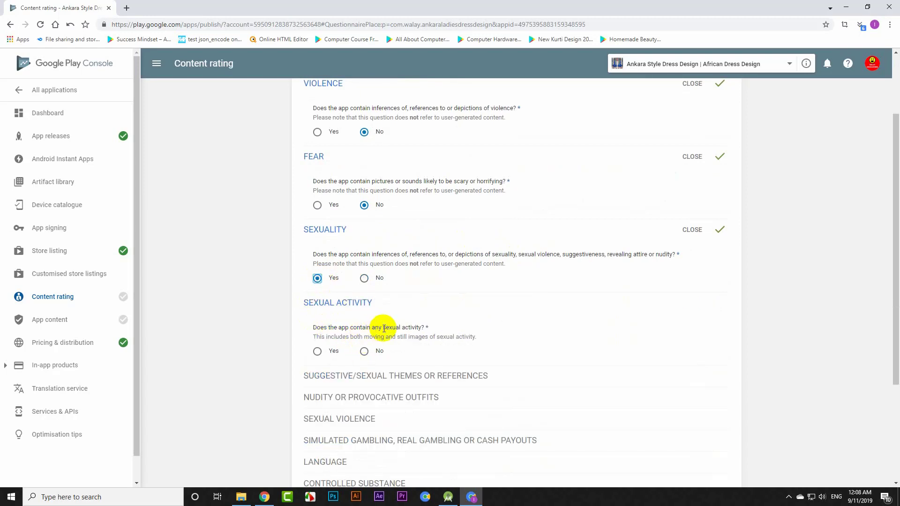
click(317, 352)
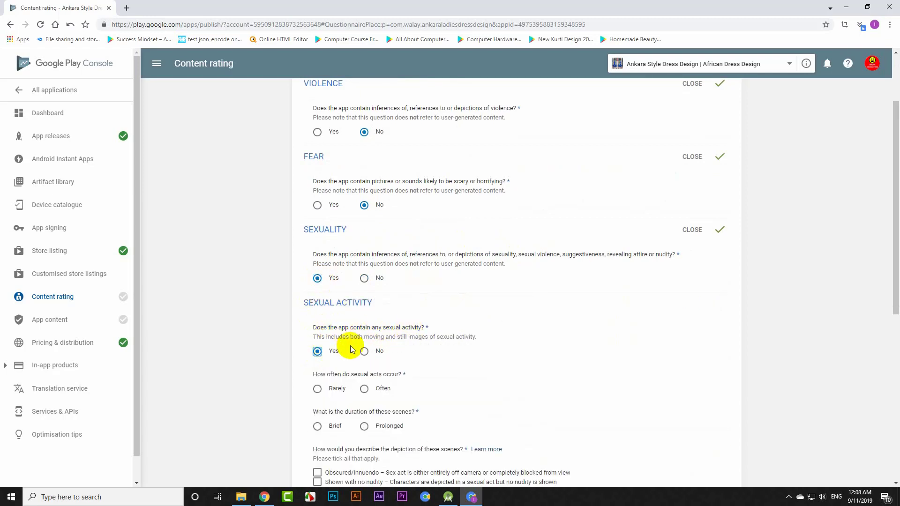
scroll(338, 349, down, 1)
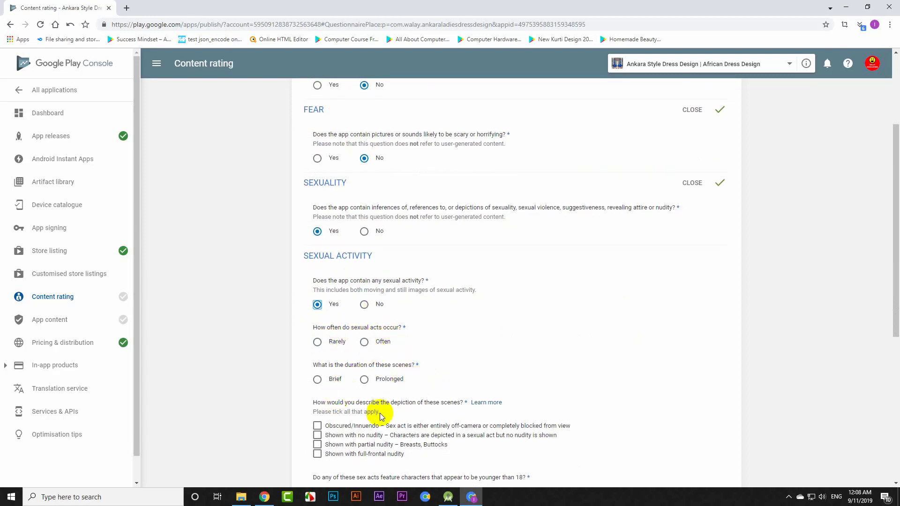
click(364, 304)
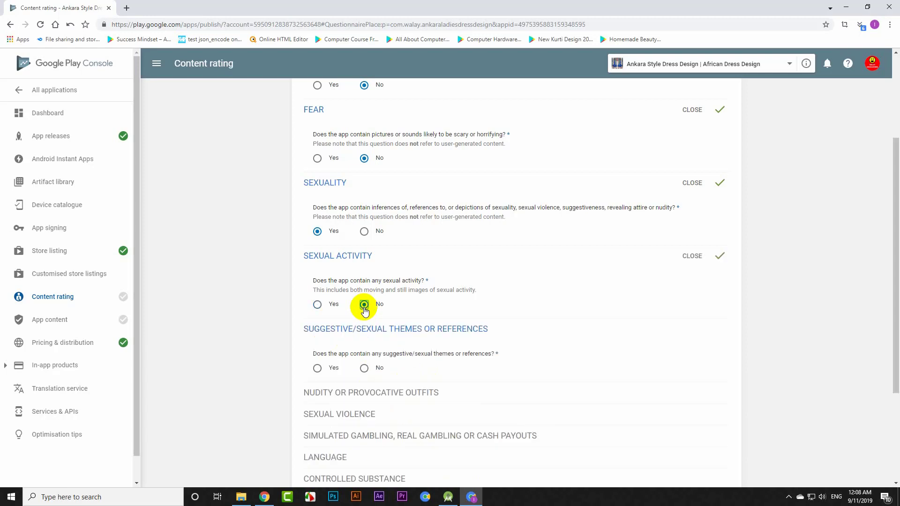
click(365, 232)
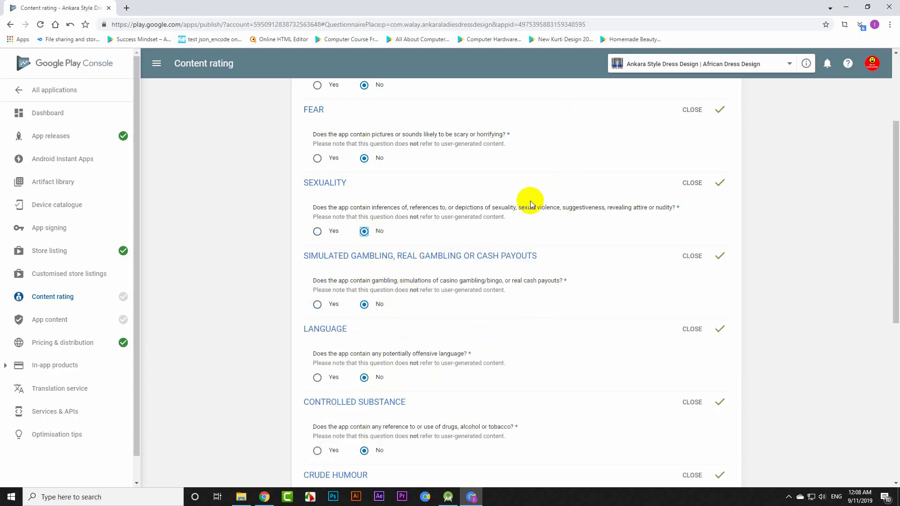
scroll(528, 197, up, 3)
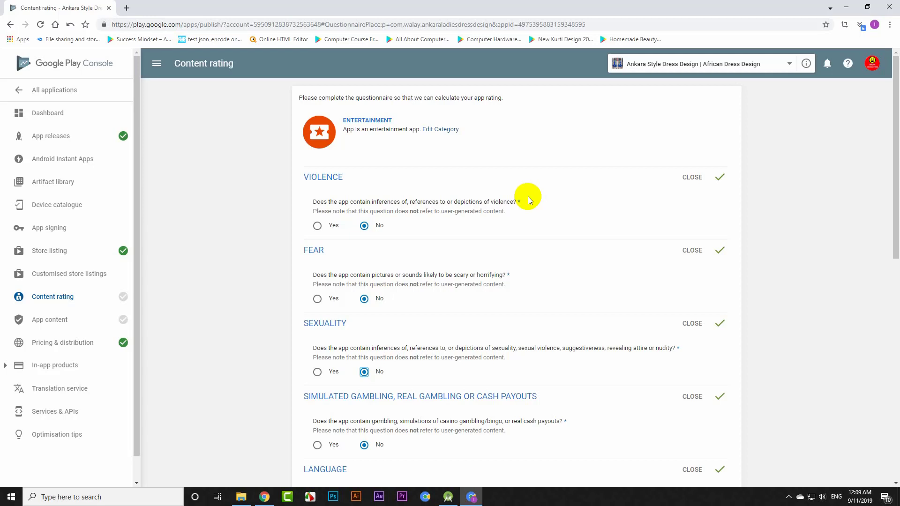
scroll(409, 319, down, 4)
scroll(426, 311, down, 3)
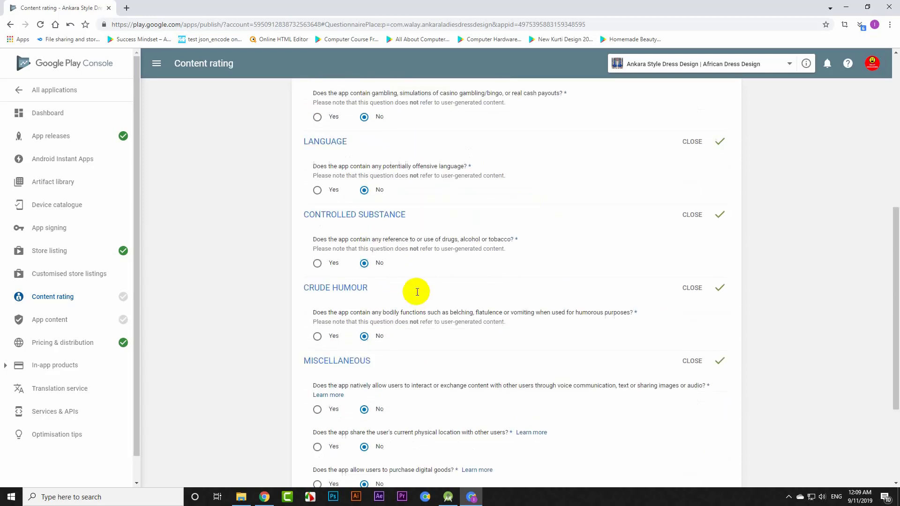
scroll(417, 292, down, 3)
Step: Save the questionnaire, calculate the rating and apply PEGI 3, ESRB Everyone, IARC 3+
click(437, 407)
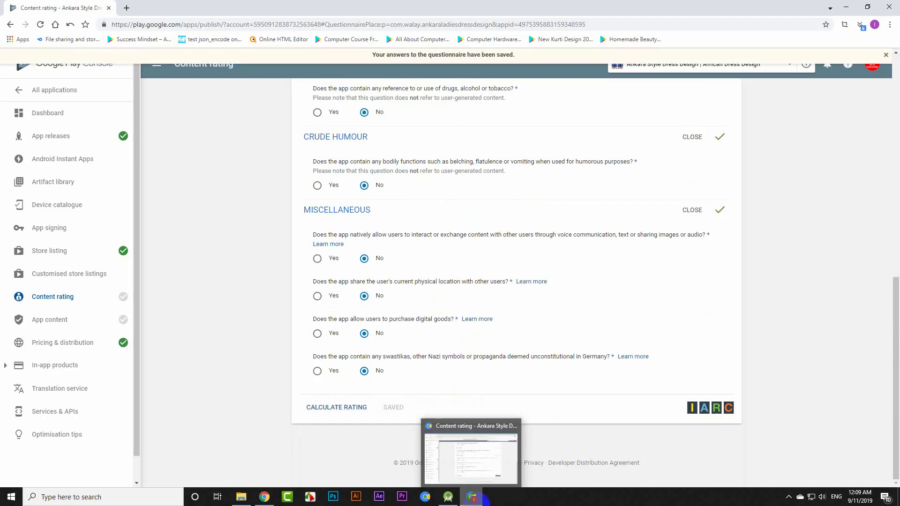
click(341, 407)
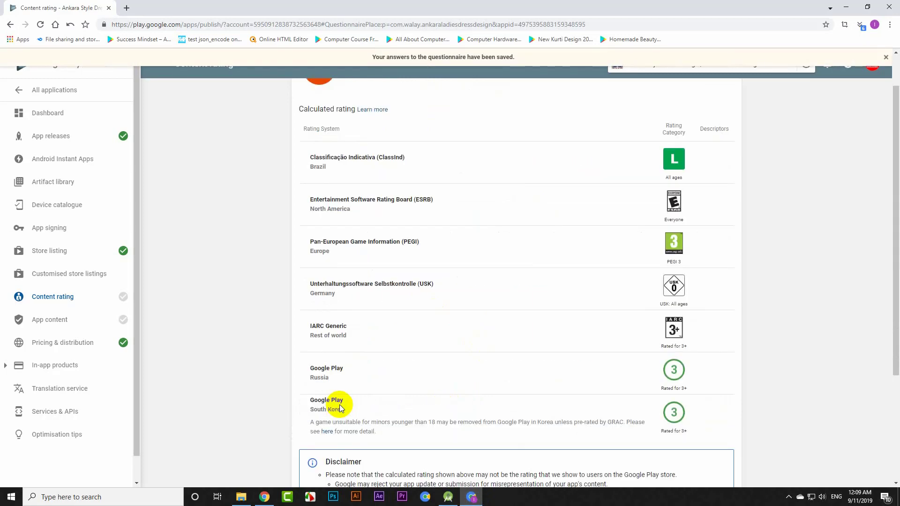
scroll(597, 236, down, 3)
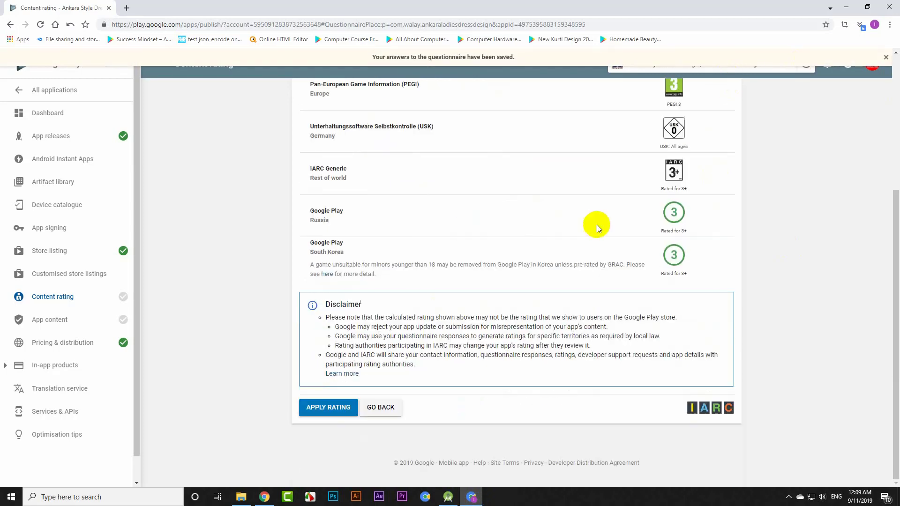
click(330, 409)
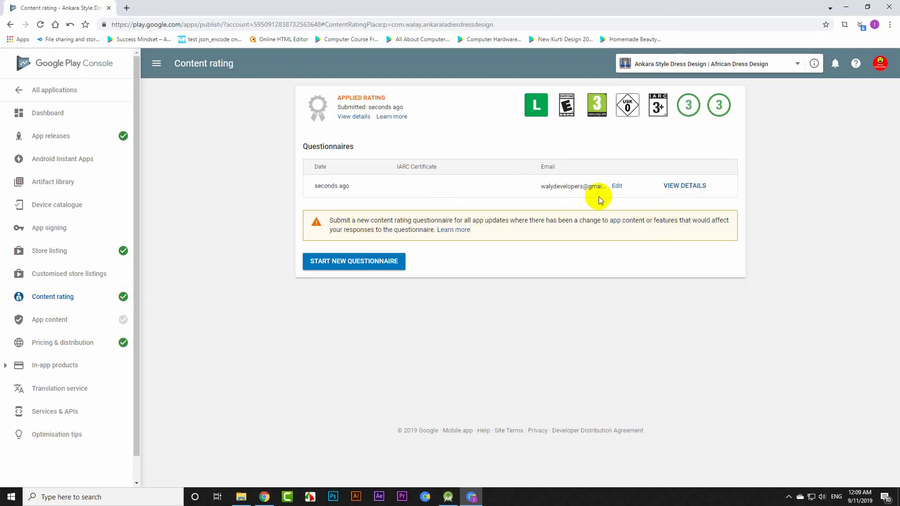
Step: In App content, start Target audience and select the 18 and over, 16-17 and 13-15 age groups
click(106, 319)
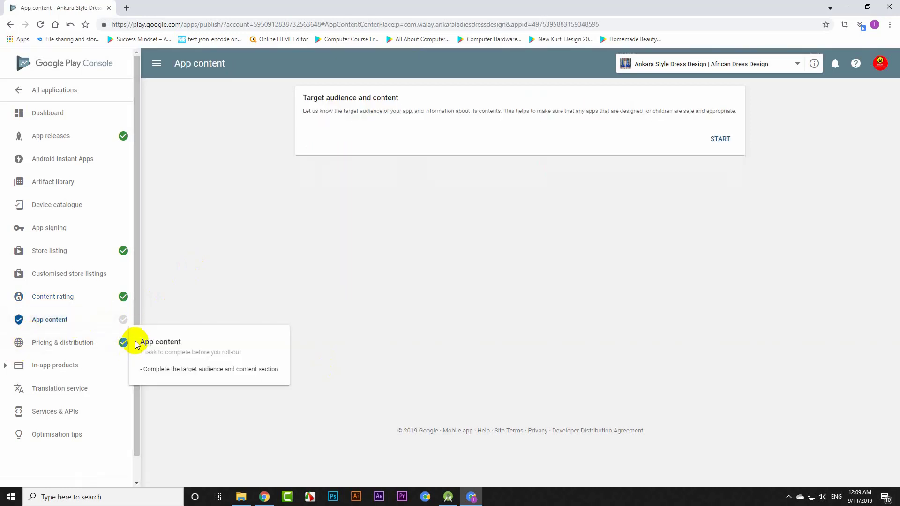
mouse_move(123, 319)
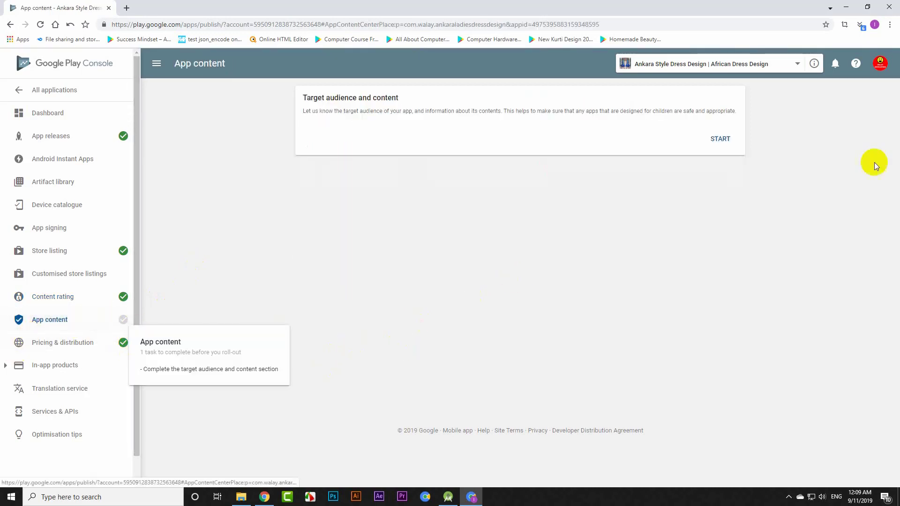
click(722, 140)
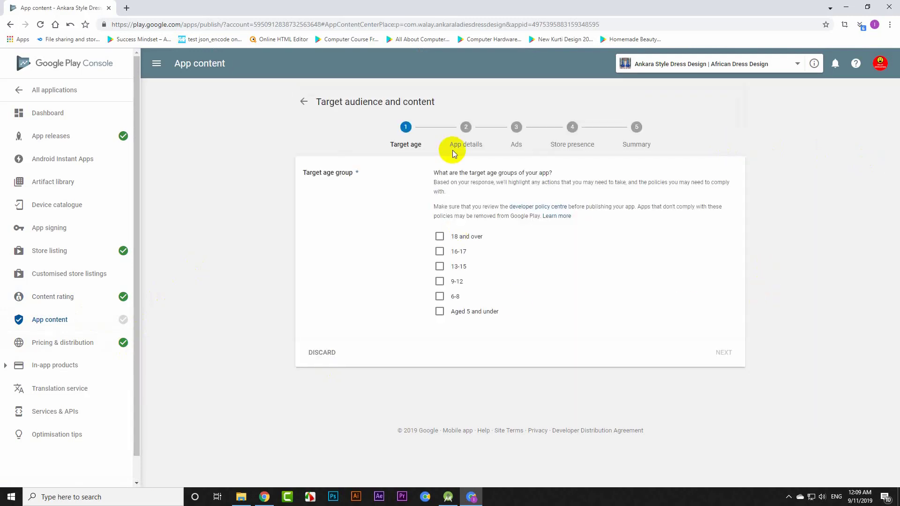
click(440, 239)
click(440, 252)
click(436, 266)
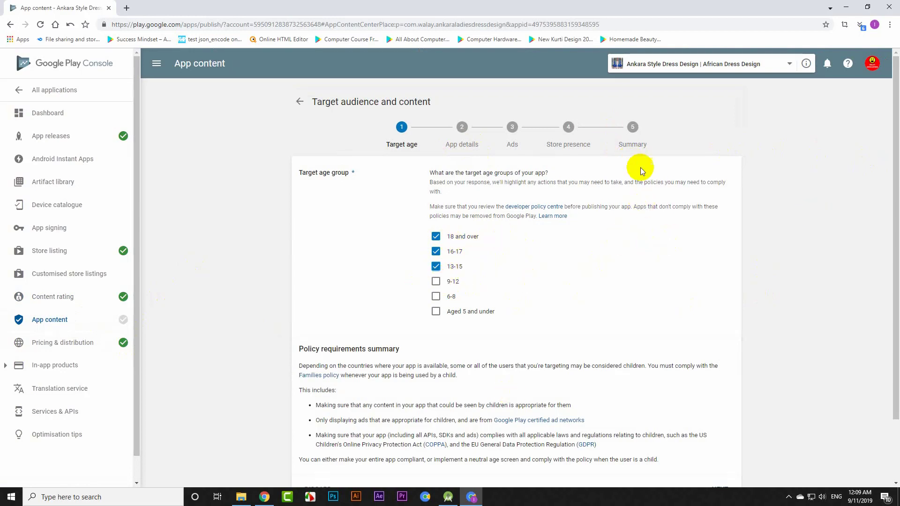
scroll(657, 192, down, 2)
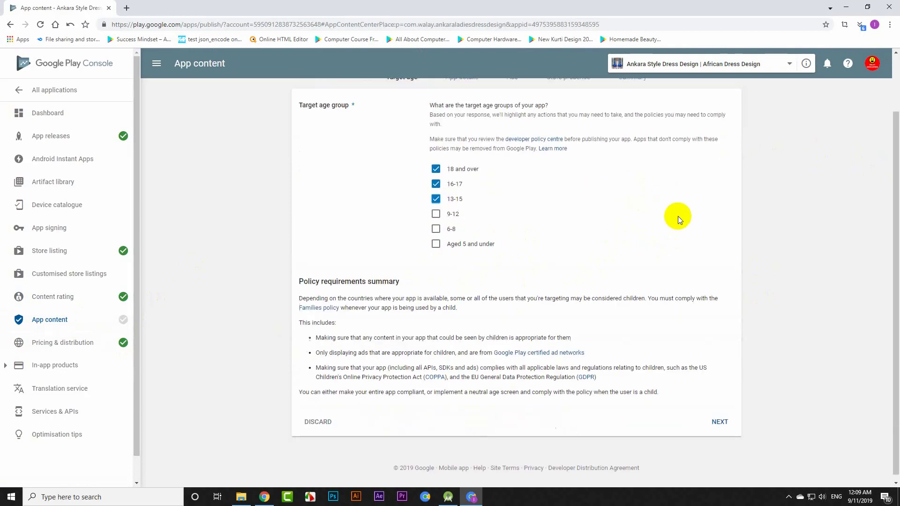
click(720, 417)
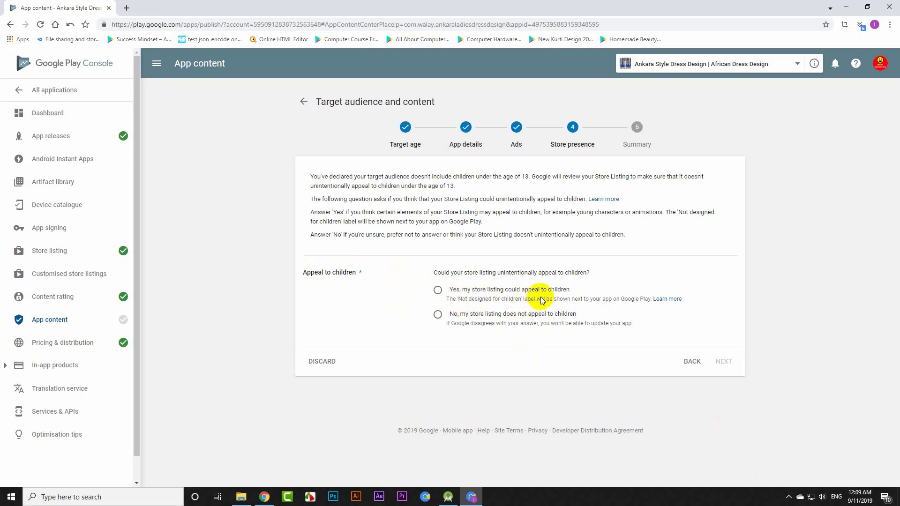
Step: Declare the listing does not appeal to children and submit the target audience answers
click(438, 315)
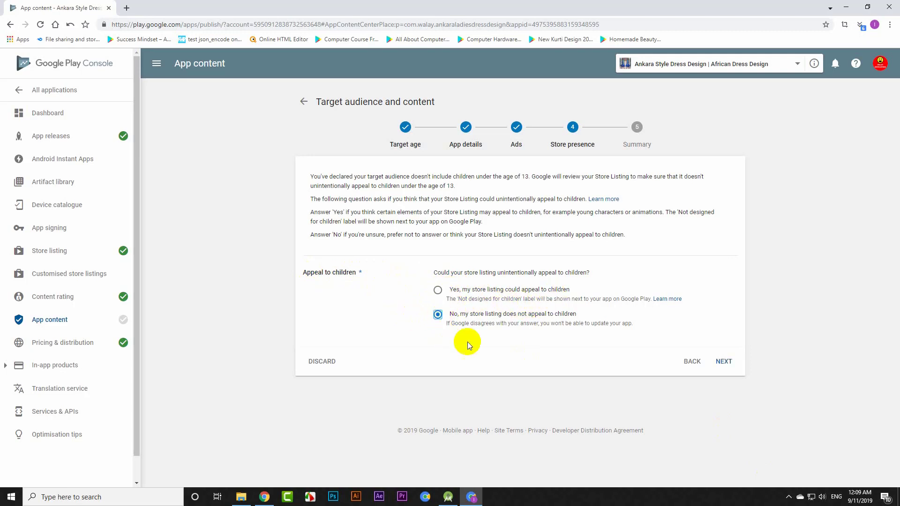
click(723, 362)
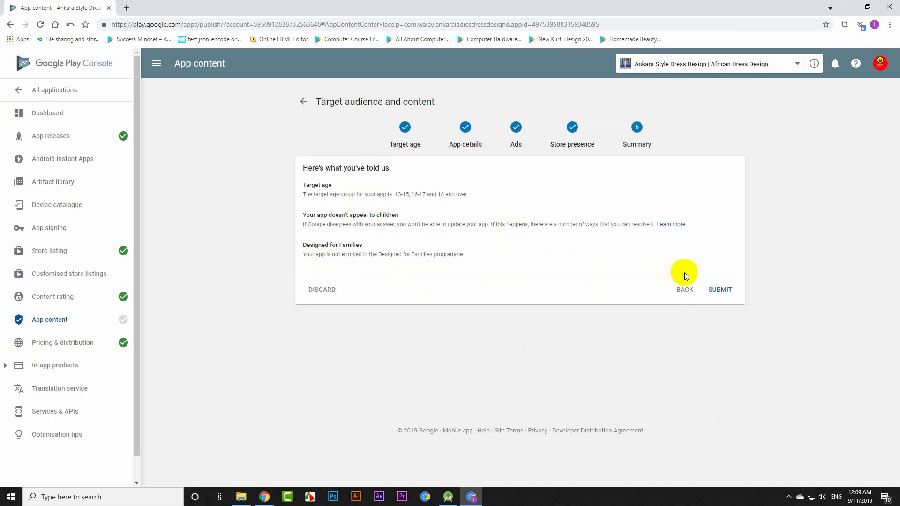
click(720, 289)
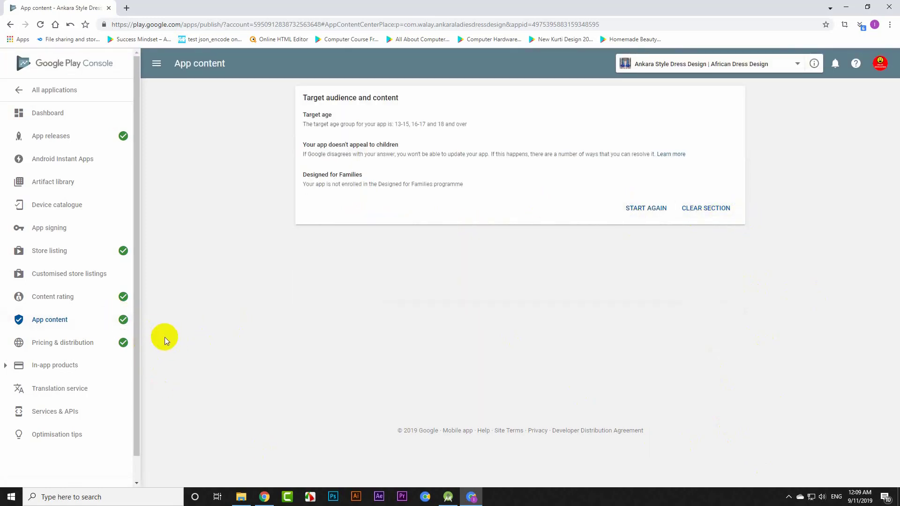
Step: Scroll through the Store listing form, then go to the App releases overview
click(82, 254)
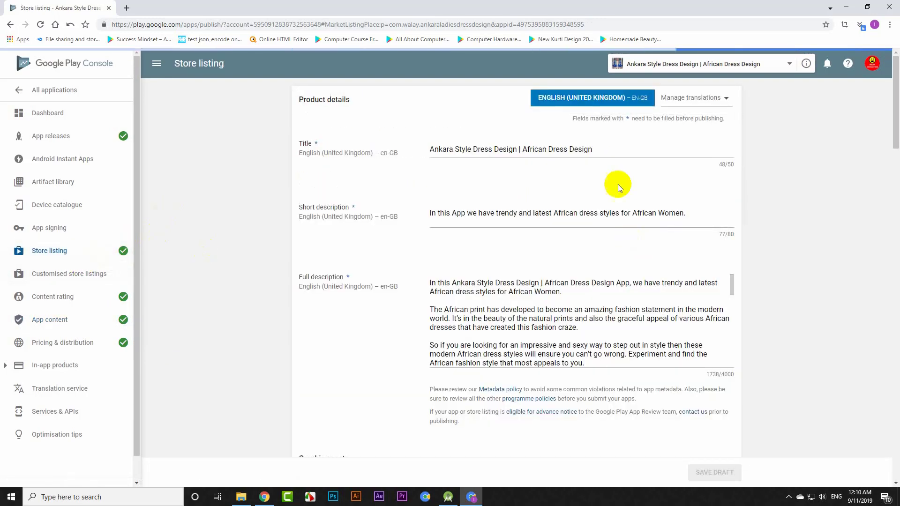
scroll(614, 236, down, 3)
scroll(624, 211, down, 5)
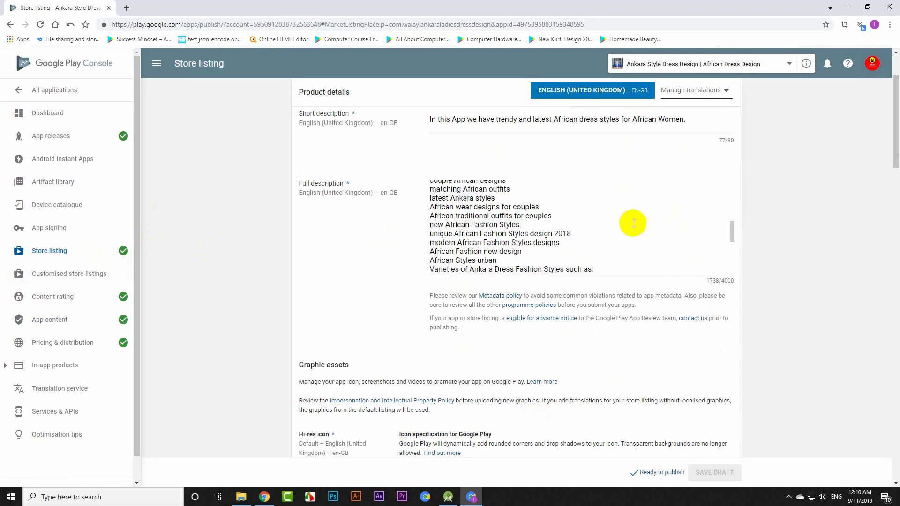
scroll(722, 289, down, 5)
scroll(724, 276, down, 3)
scroll(724, 276, down, 1)
scroll(275, 215, down, 4)
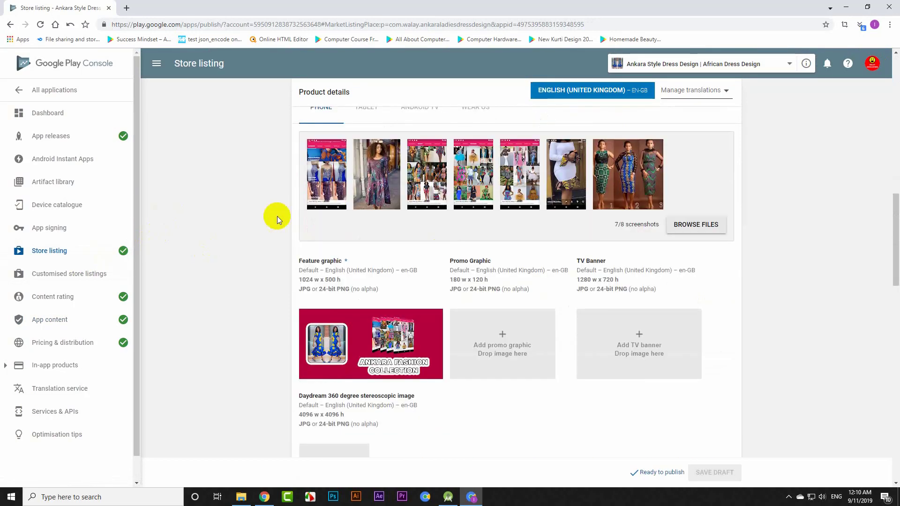
scroll(607, 235, down, 3)
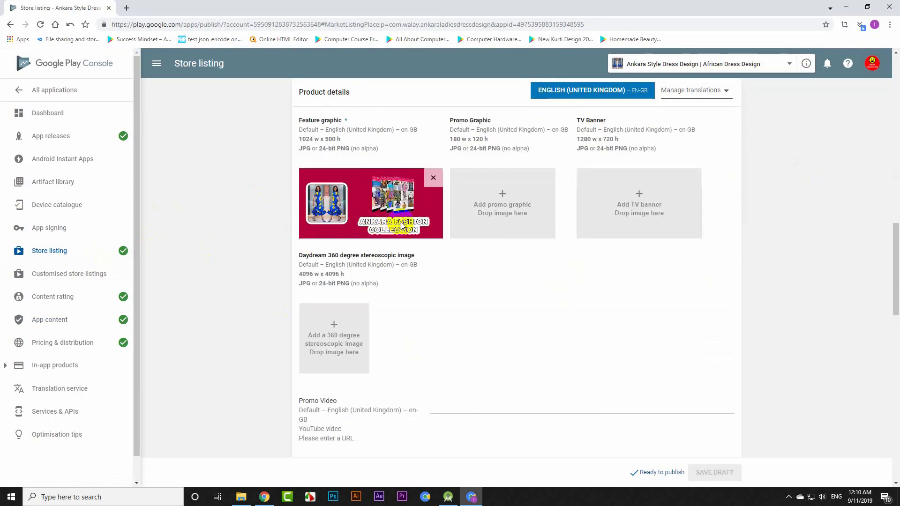
scroll(437, 269, down, 1)
scroll(438, 272, down, 7)
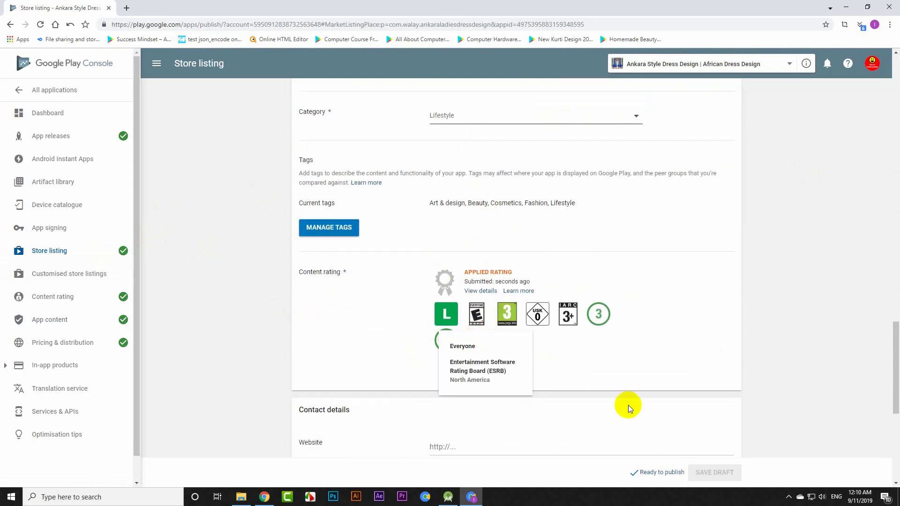
scroll(591, 417, down, 1)
scroll(549, 375, up, 4)
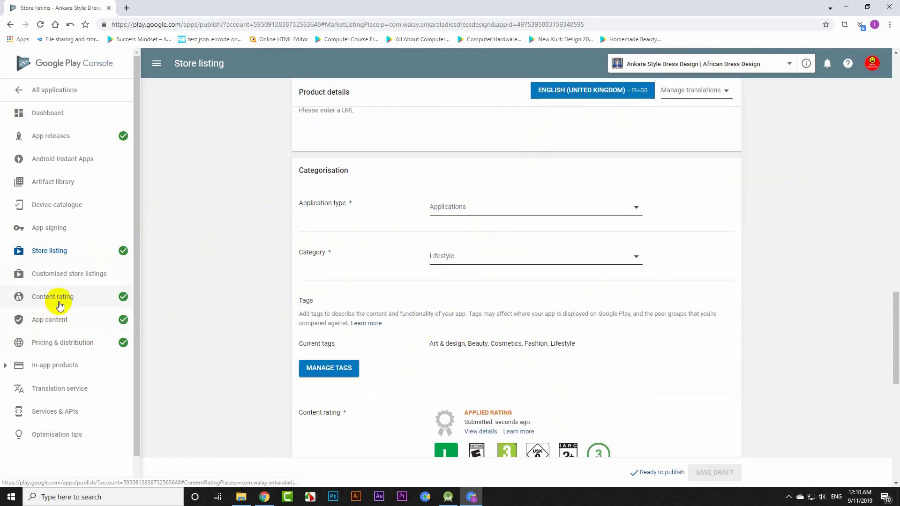
click(66, 136)
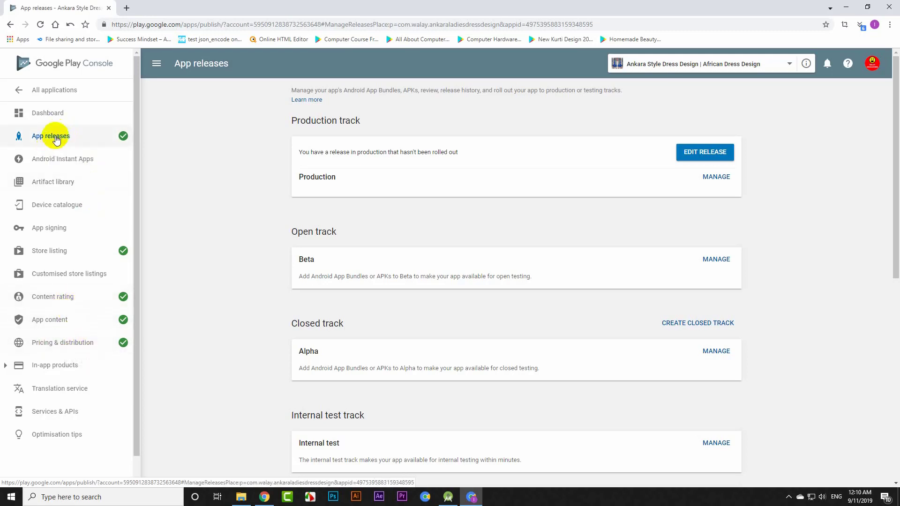
Step: Edit and review production release 1.0.0, then start and confirm its roll-out to production
click(706, 155)
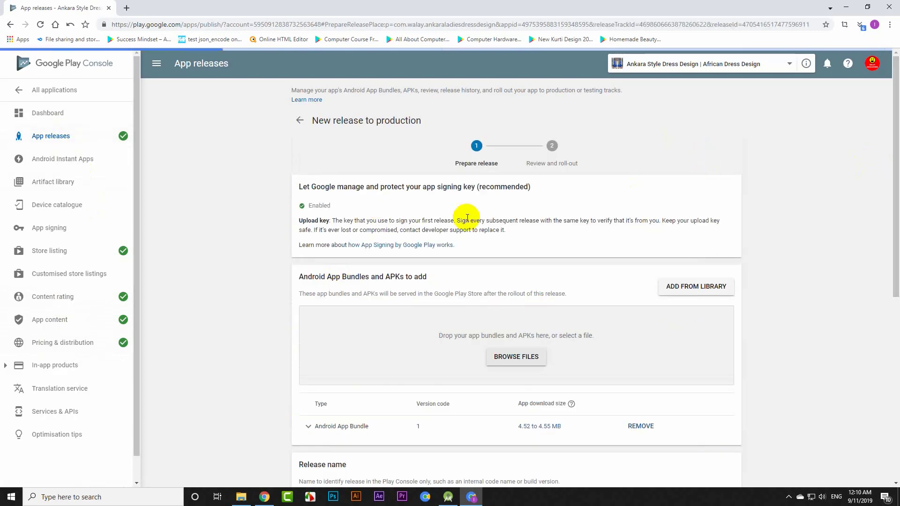
scroll(827, 214, down, 7)
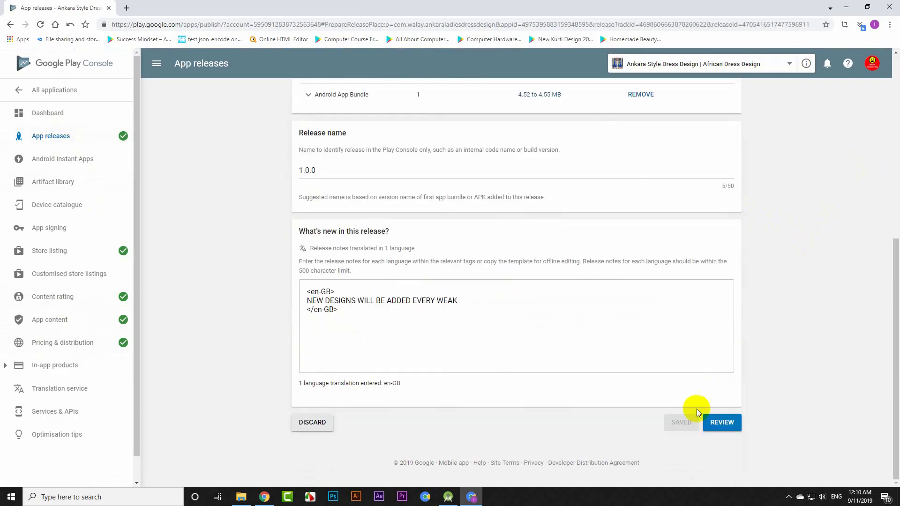
click(722, 421)
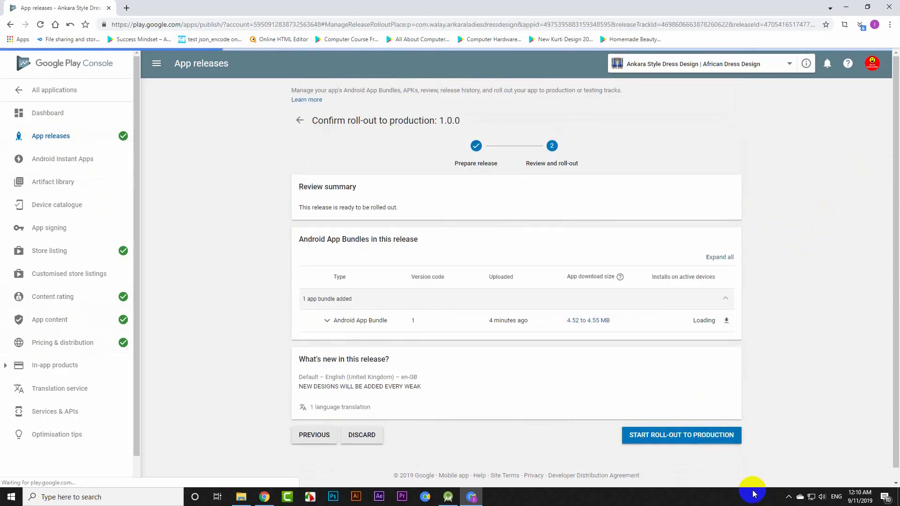
click(685, 435)
click(551, 280)
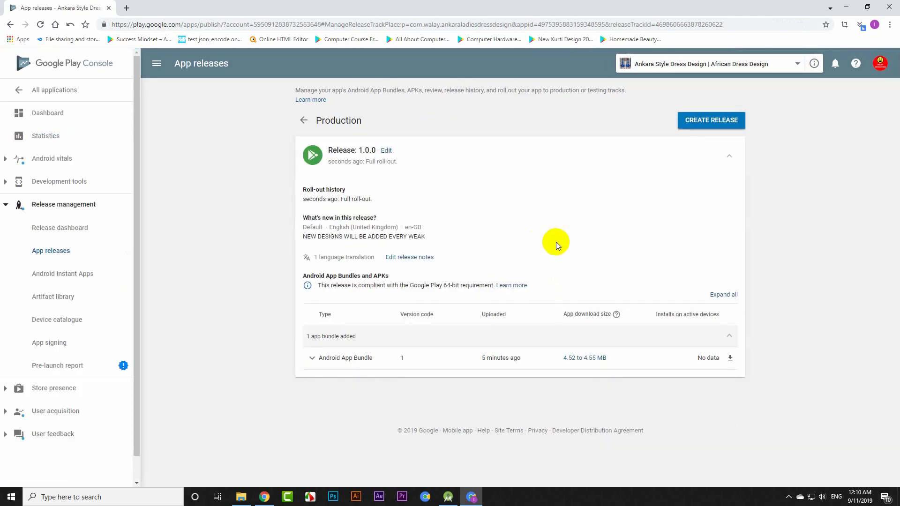
Step: Check the Ankara Style Dress Design app shows pending publication, then restore the YouTube browser window
click(53, 88)
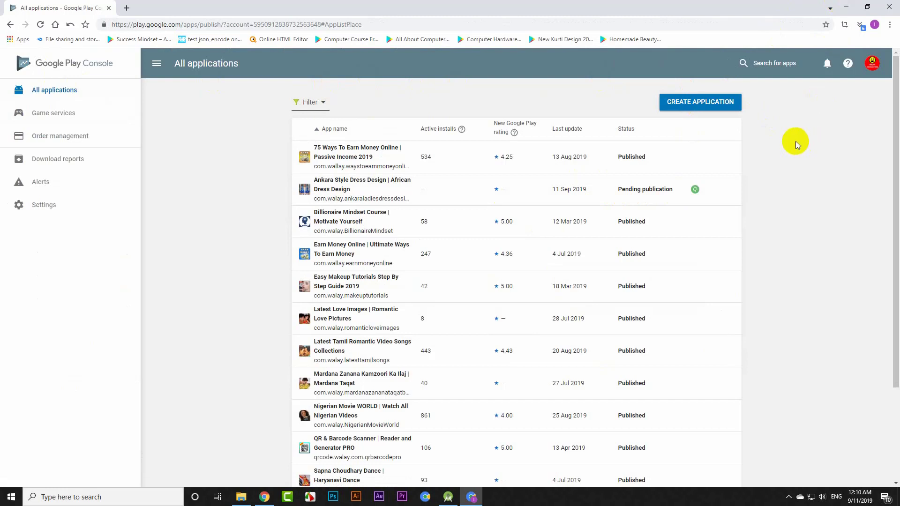
click(849, 5)
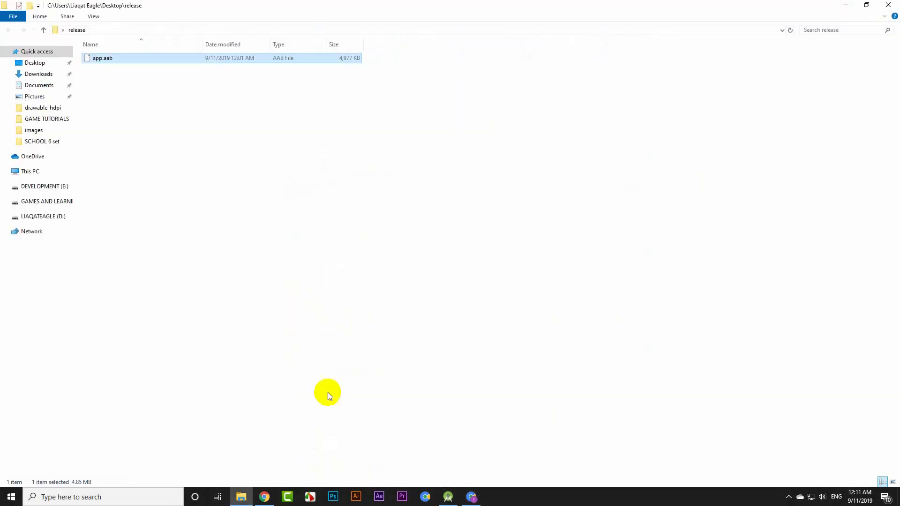
click(265, 497)
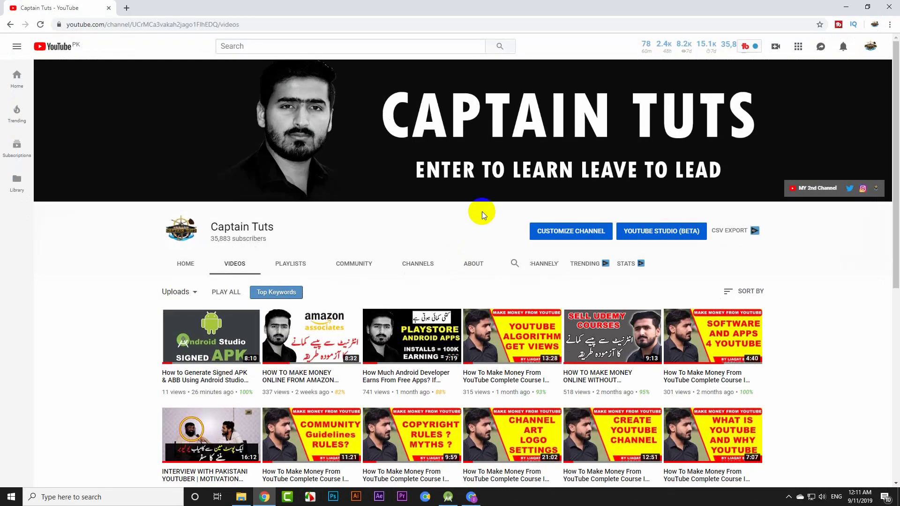